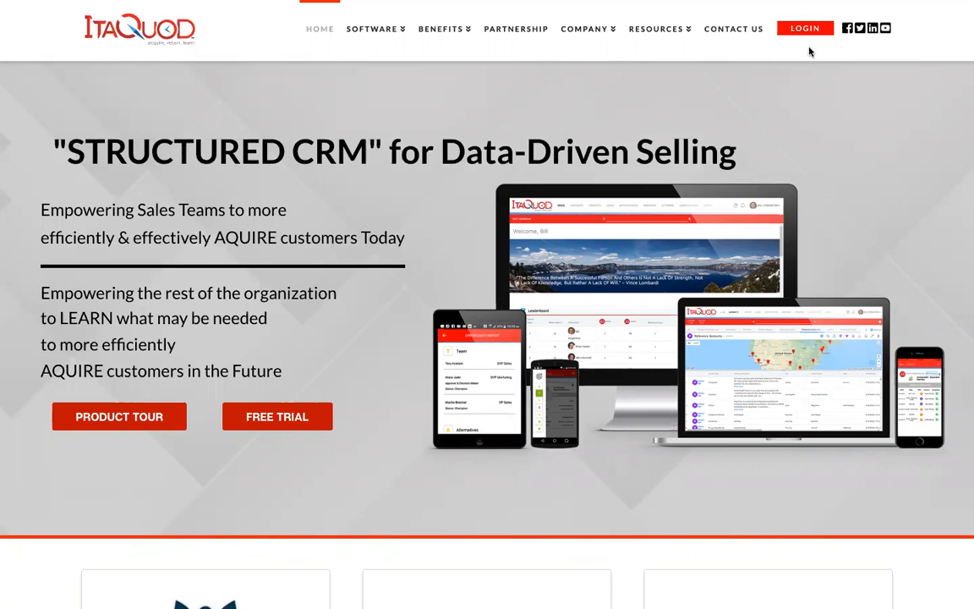
Step: Log in to the ItaQuod CRM and open the New Business - Hang10 opportunity
mouse_move(778, 3)
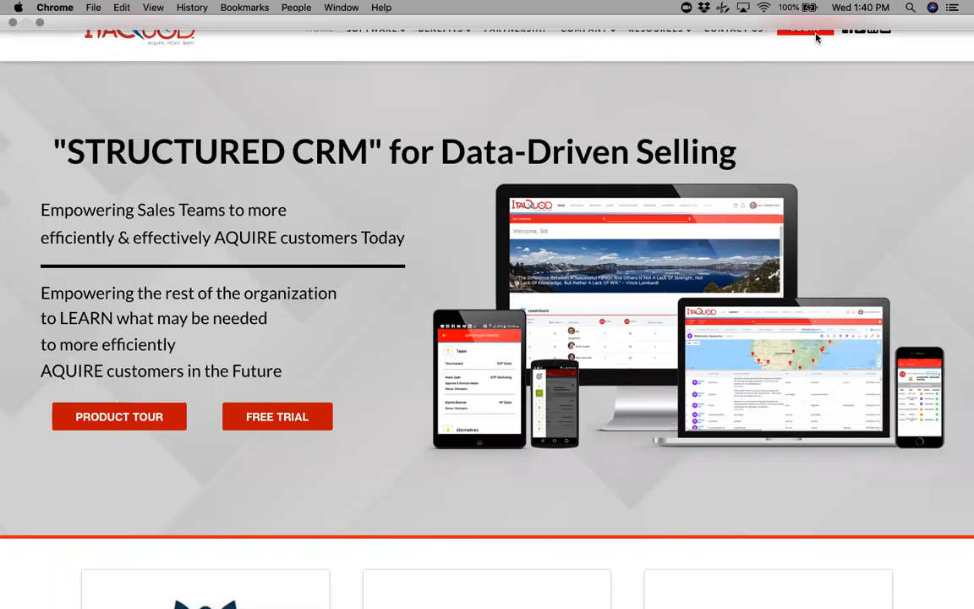
left_click(809, 34)
left_click(56, 316)
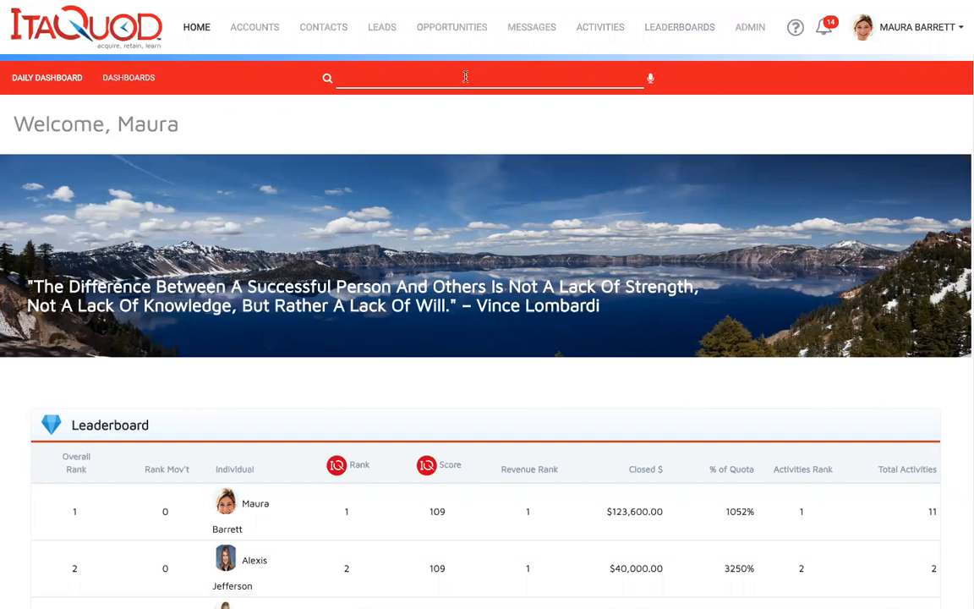
left_click(456, 30)
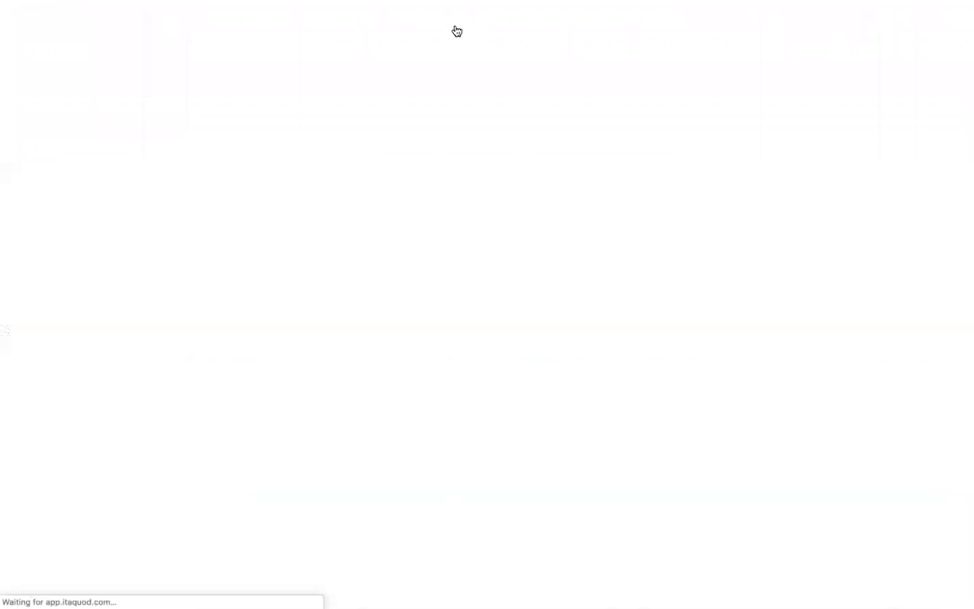
left_click(77, 316)
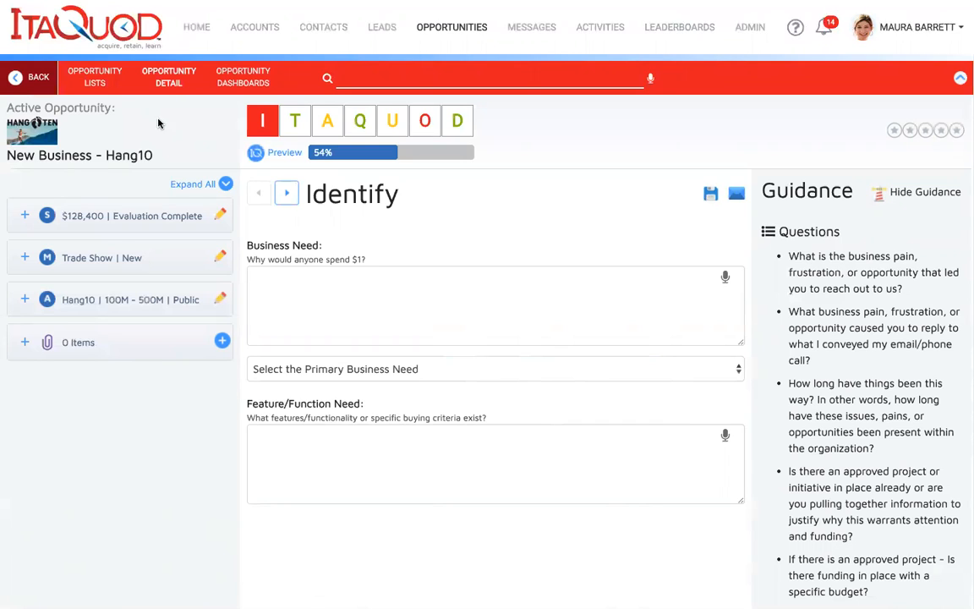
Step: Expand all information sections of the Hang10 opportunity and review its sales, marketing, account and attachment details
left_click(195, 184)
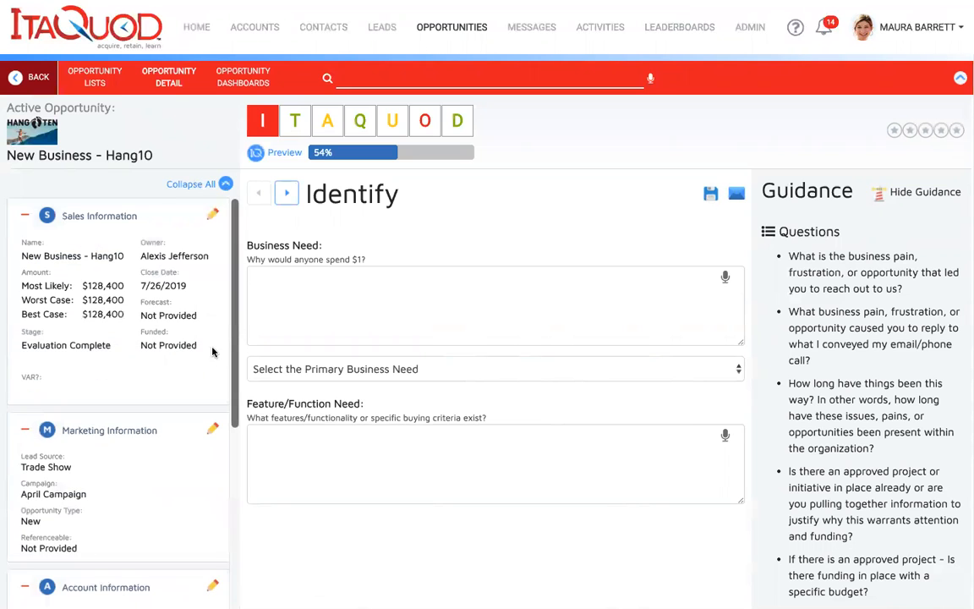
scroll(206, 369, "down", 3)
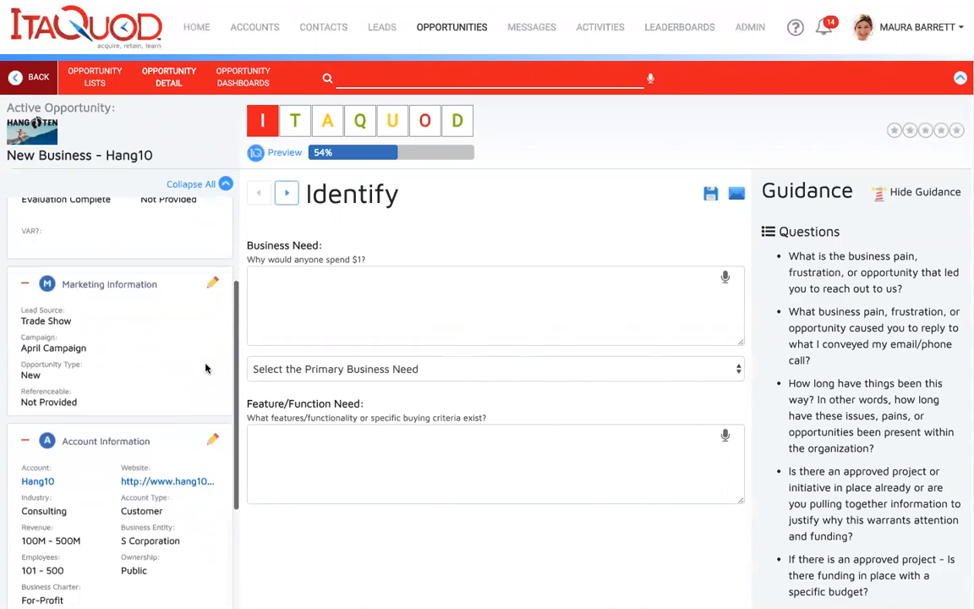
scroll(207, 368, "down", 3)
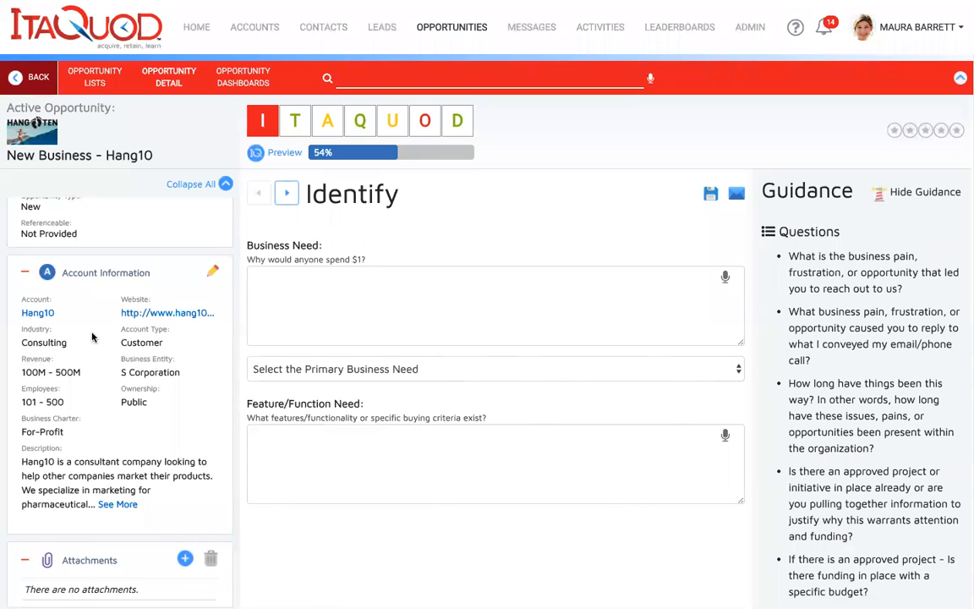
scroll(88, 338, "down", 1)
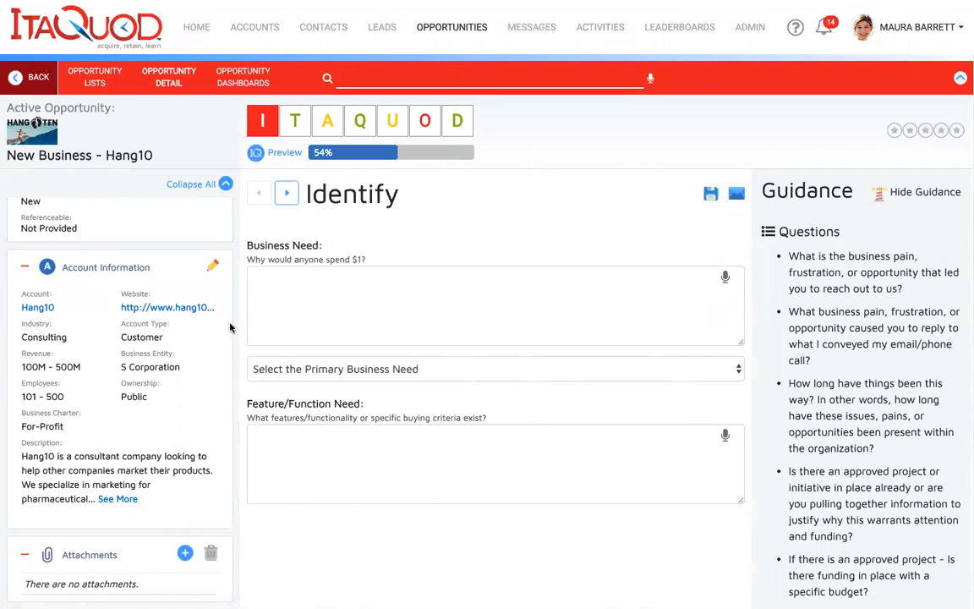
scroll(229, 326, "up", 3)
scroll(227, 324, "up", 2)
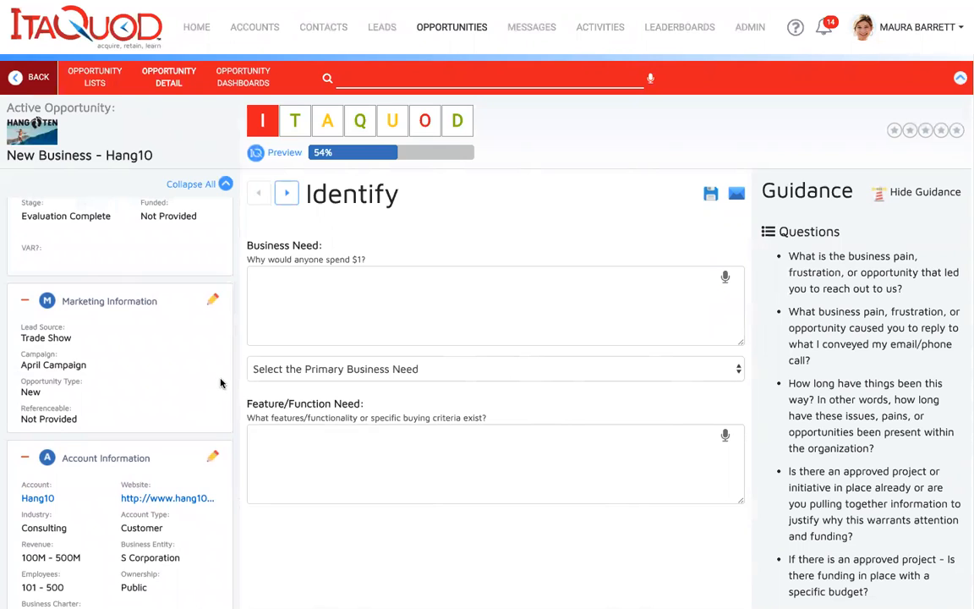
scroll(222, 383, "up", 2)
scroll(224, 382, "up", 3)
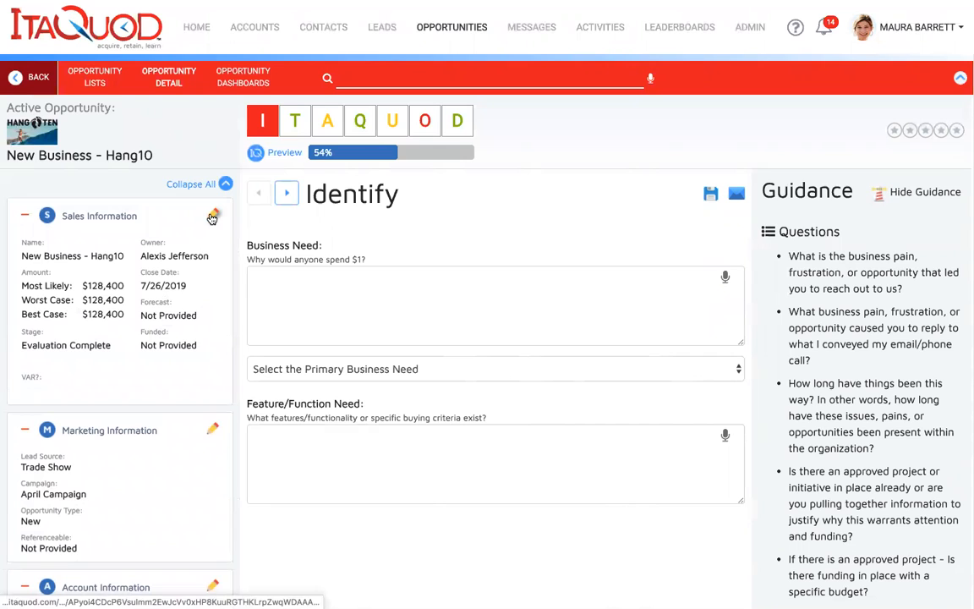
Step: Open the opportunity's sales information for editing and choose Evaluation Complete as the sales stage
left_click(213, 219)
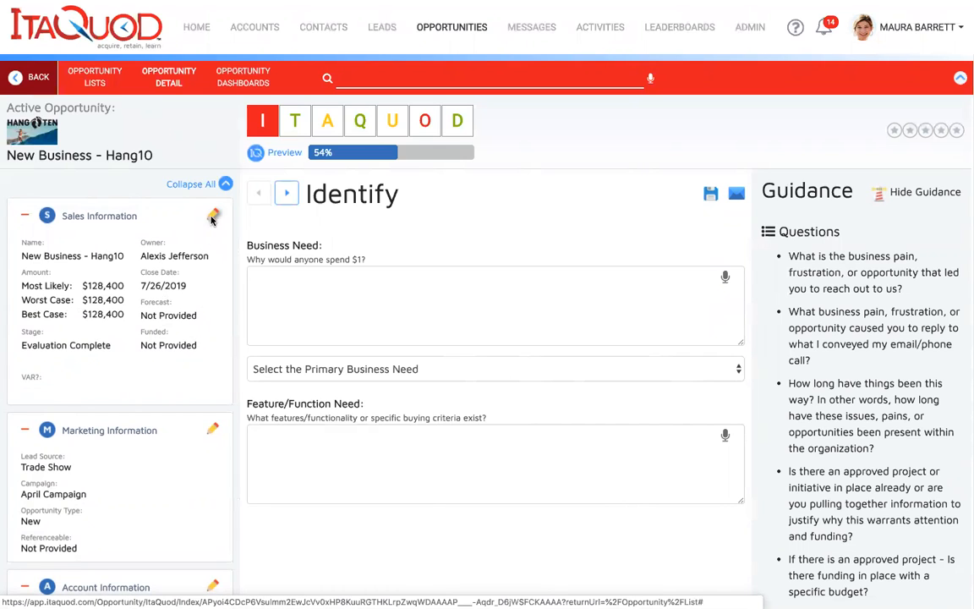
scroll(214, 334, "down", 3)
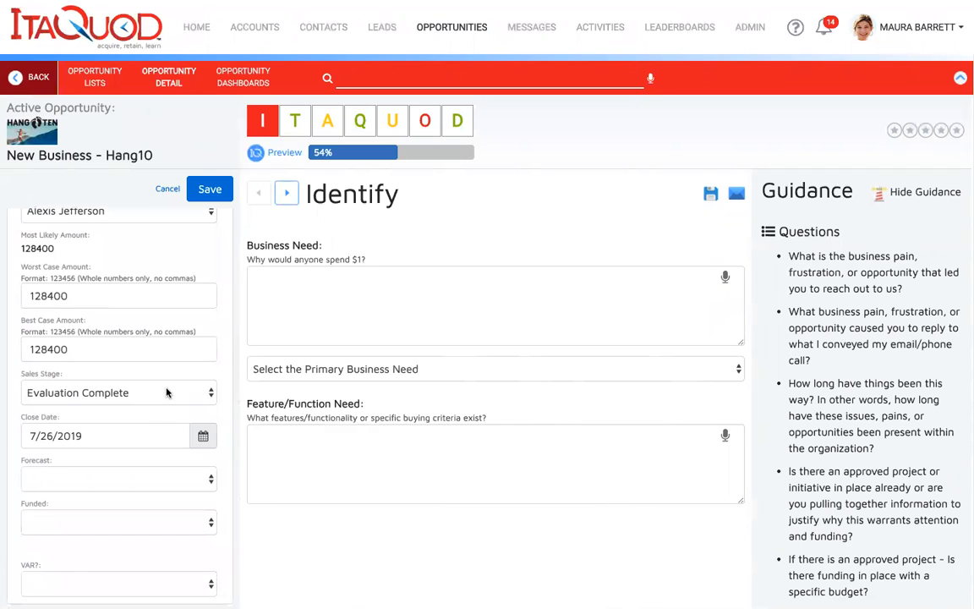
left_click(166, 391)
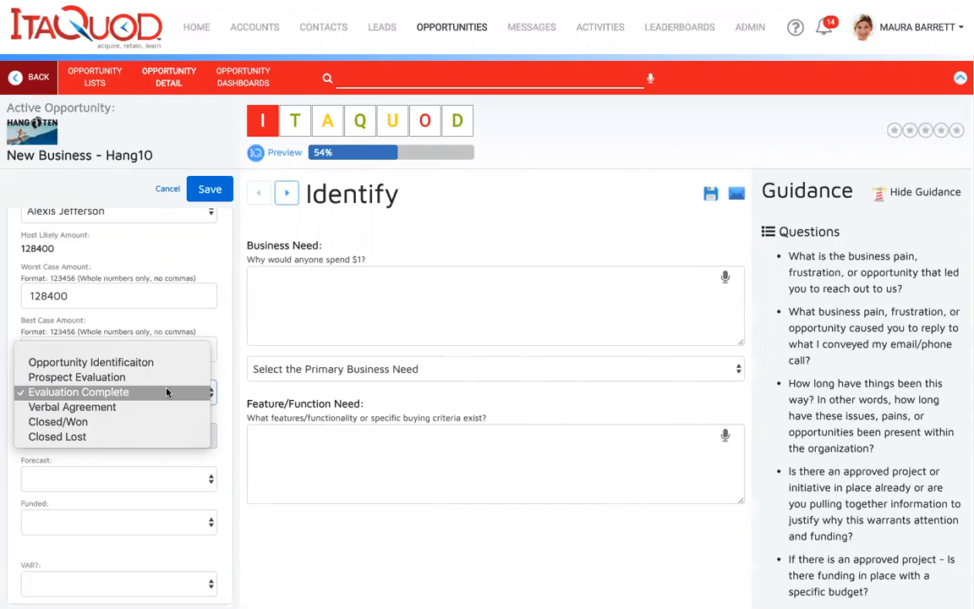
left_click(167, 392)
scroll(209, 409, "down", 1)
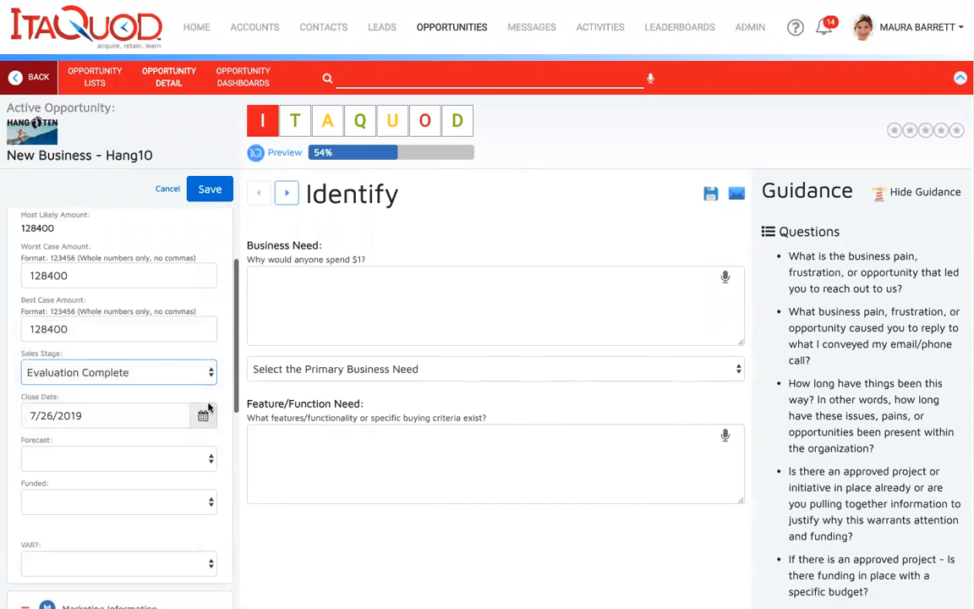
Step: View the calendar for the opportunity's close date and dismiss it
scroll(209, 409, "down", 1)
left_click(203, 394)
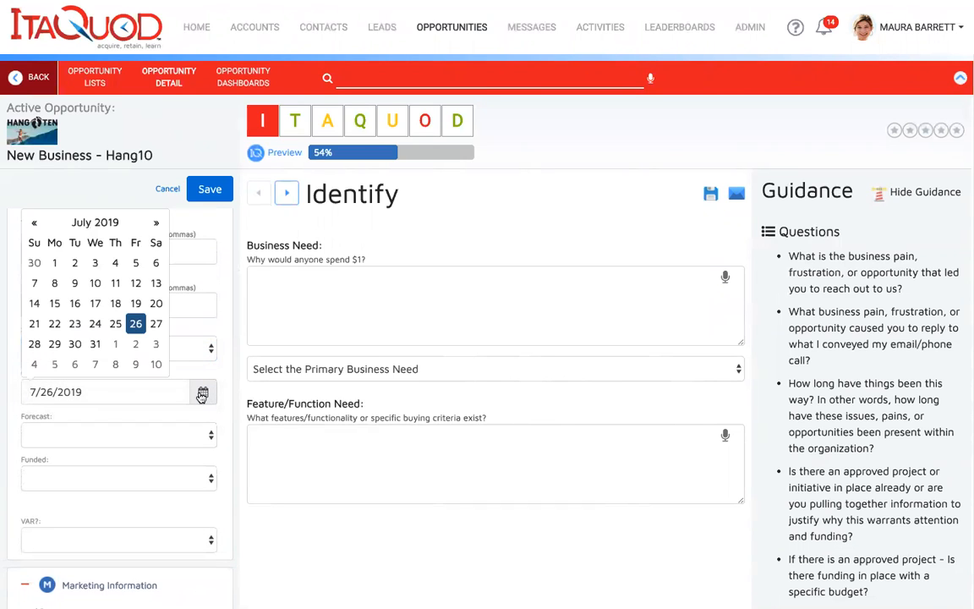
left_click(224, 399)
scroll(207, 437, "down", 1)
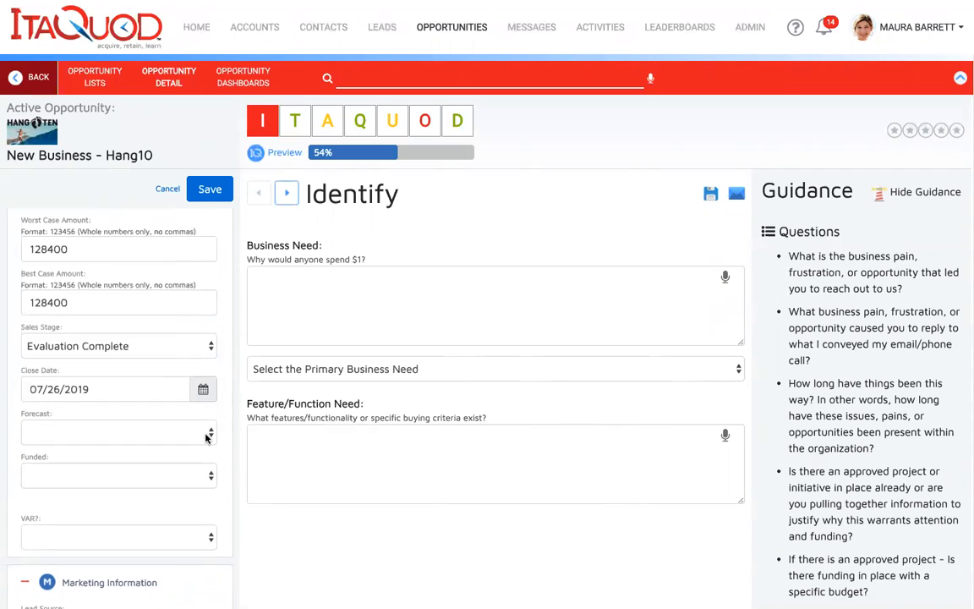
scroll(206, 437, "down", 4)
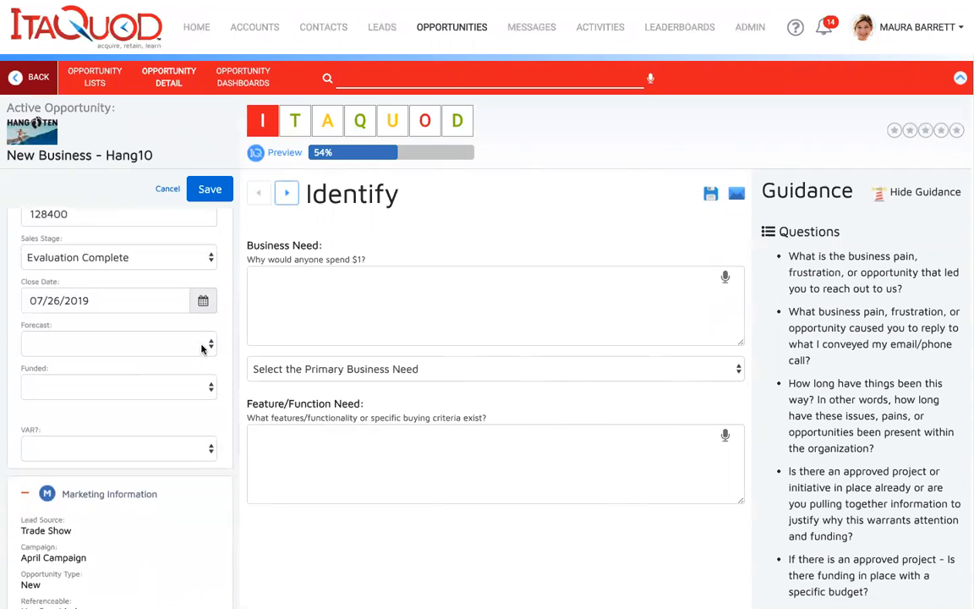
Step: Set Forecast to Yes, check the Funded choices, and save the sales information
left_click(202, 346)
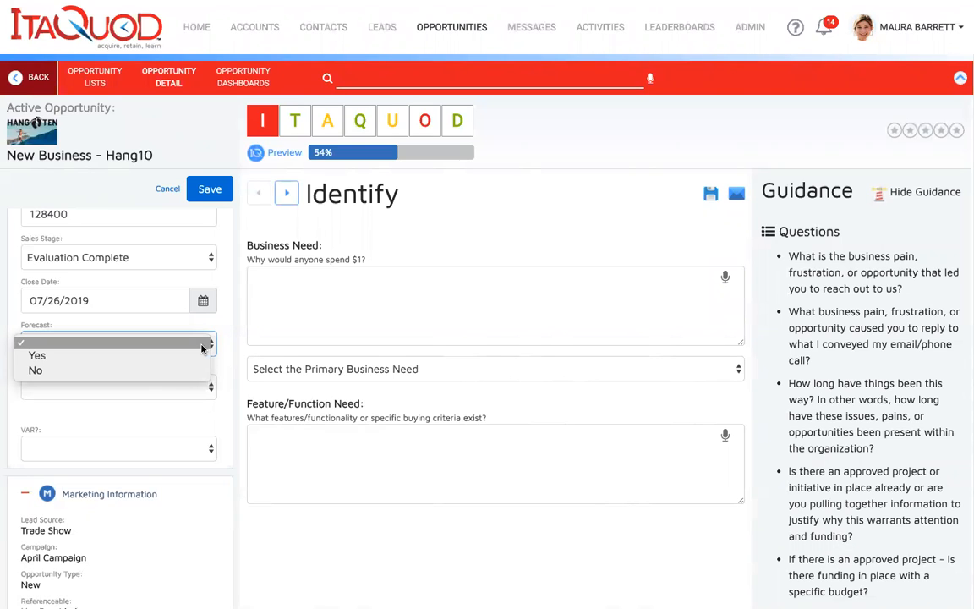
left_click(200, 356)
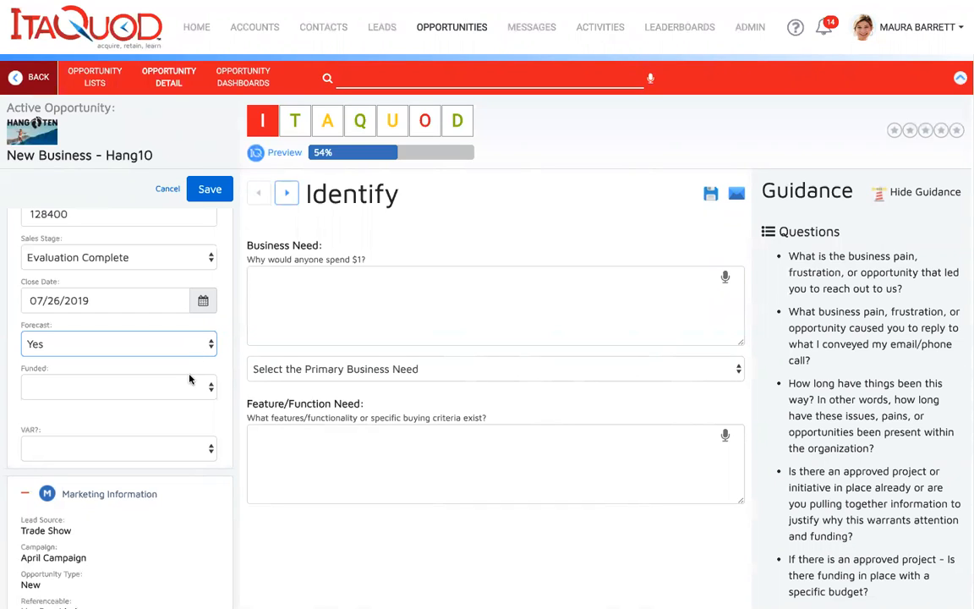
left_click(190, 387)
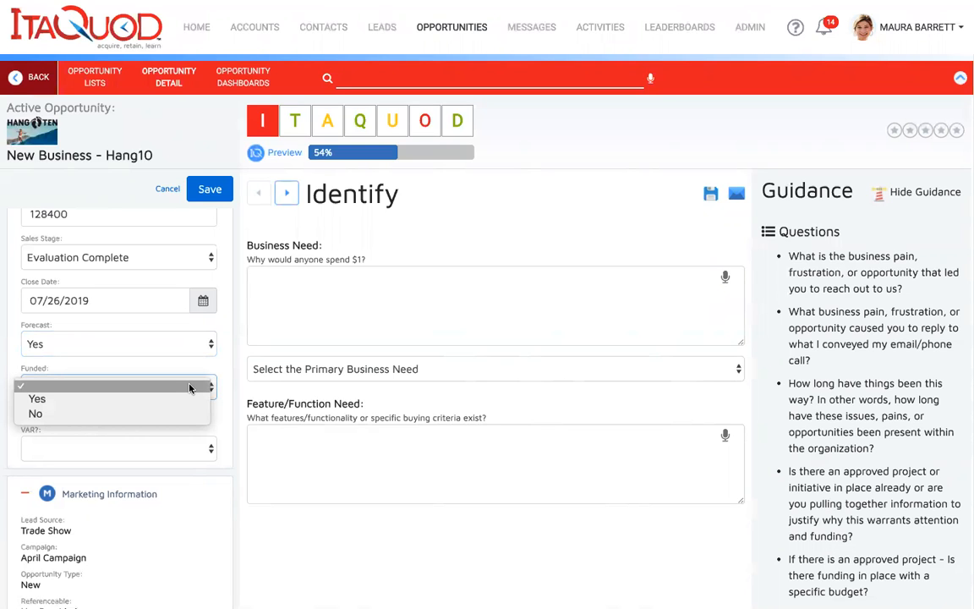
left_click(188, 403)
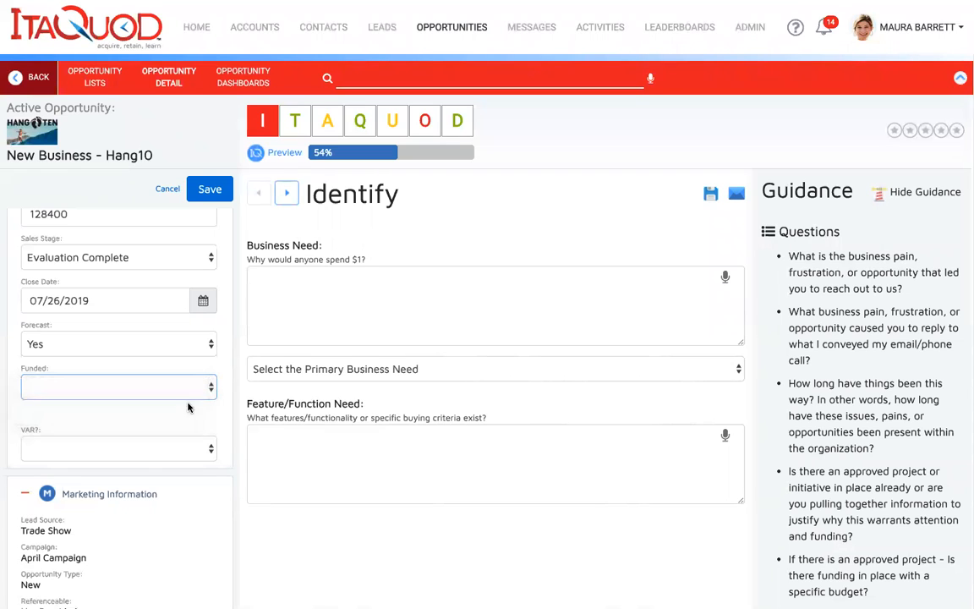
left_click(211, 191)
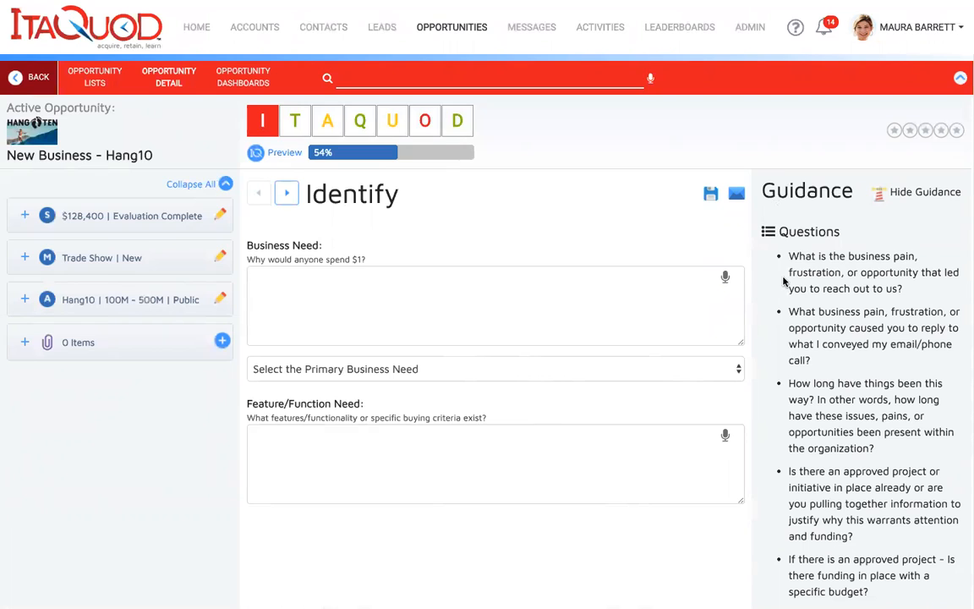
Step: Dictate a Business Need about automating their business process and needing visibility into why they win, why they lose and who they compete against, then save it
left_click(422, 281)
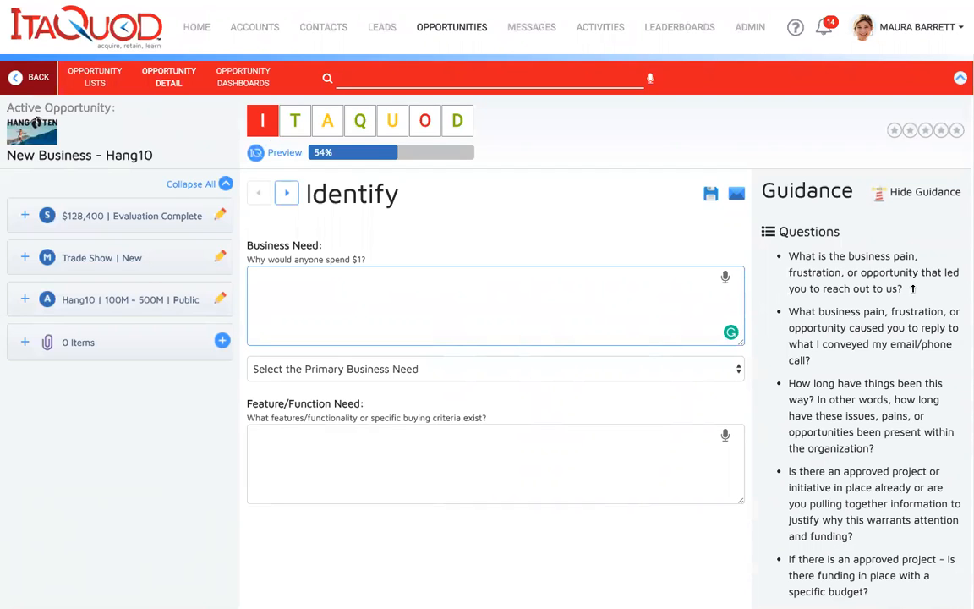
left_click(725, 280)
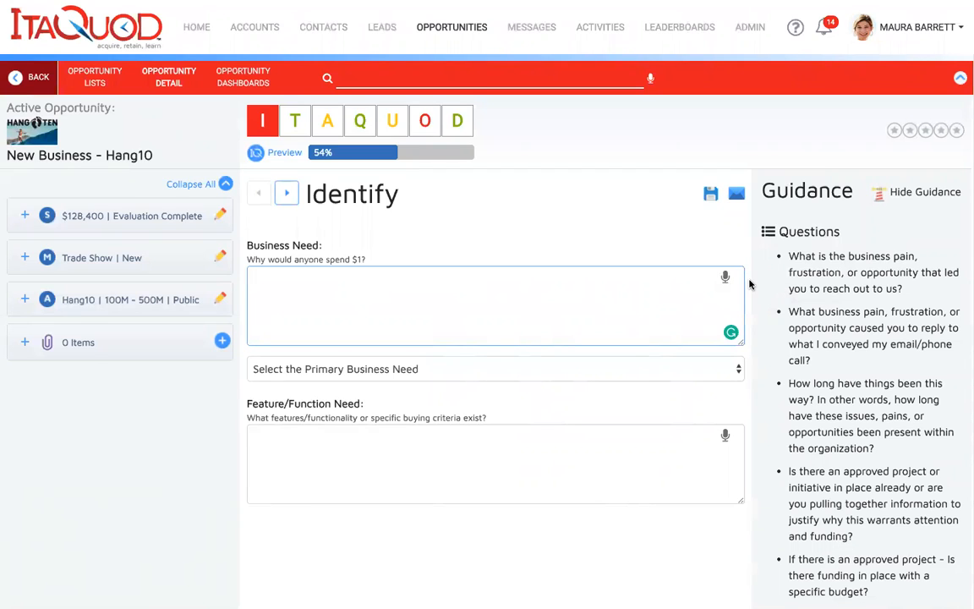
left_click(725, 279)
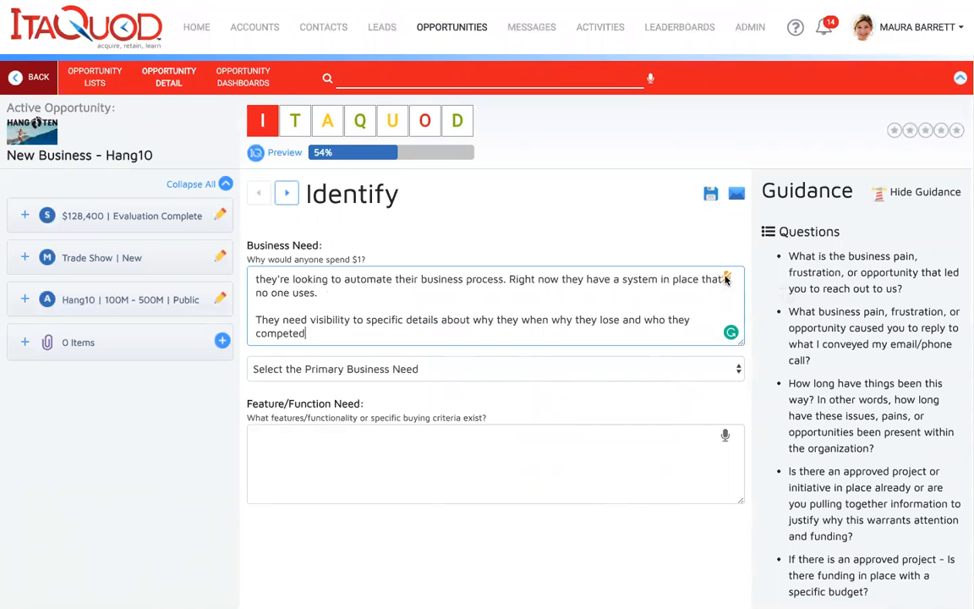
left_click(726, 280)
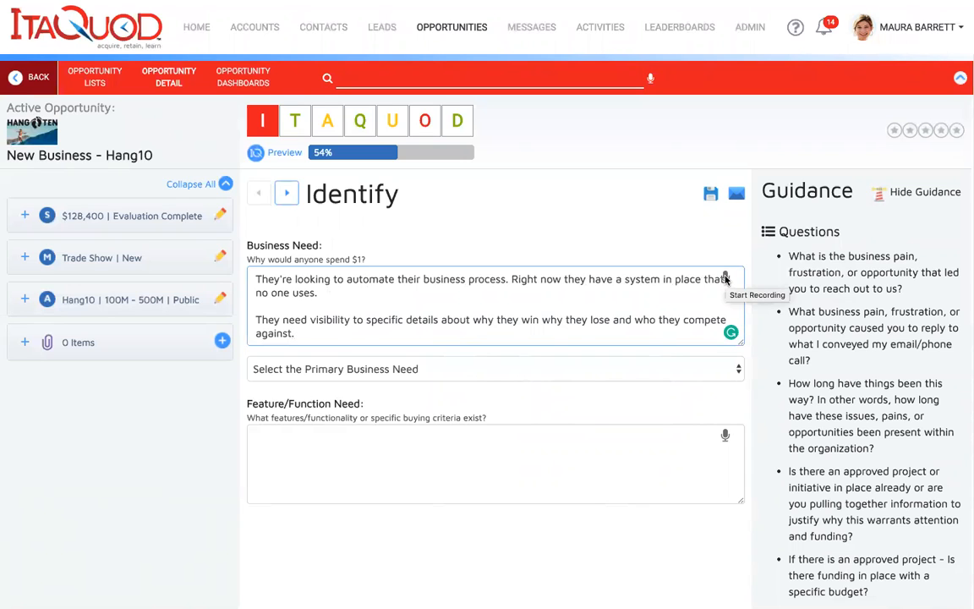
left_click(711, 193)
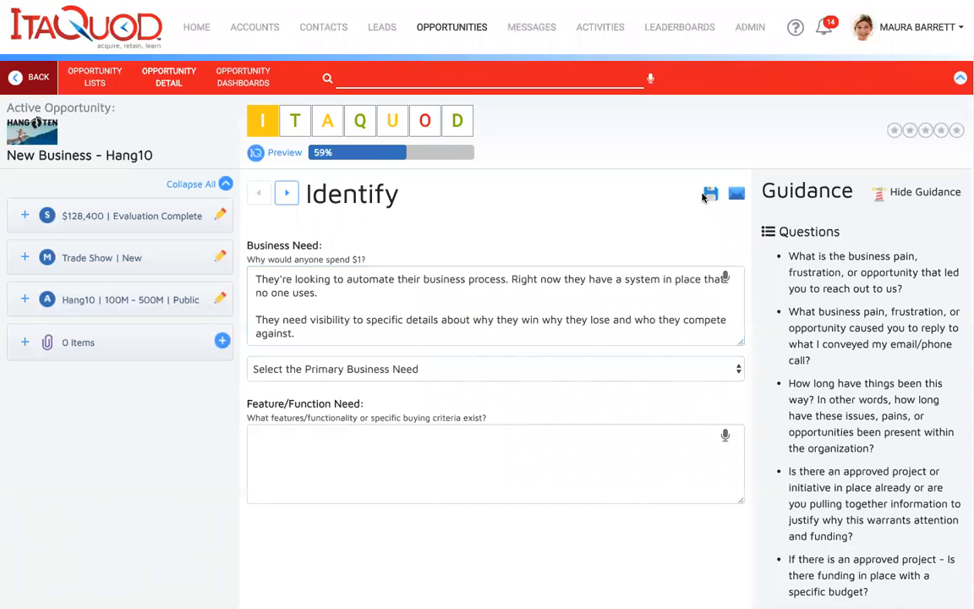
Step: In the Team section, move the guidance question about who must APPROVE above the DECISION question, and view the contact role choices
left_click(288, 132)
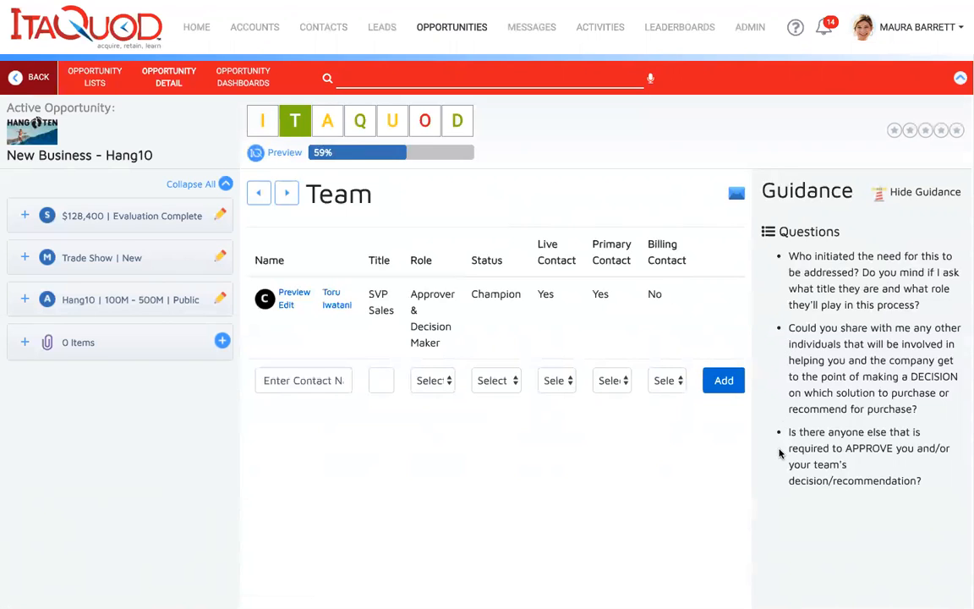
left_click_drag(827, 447, 823, 335)
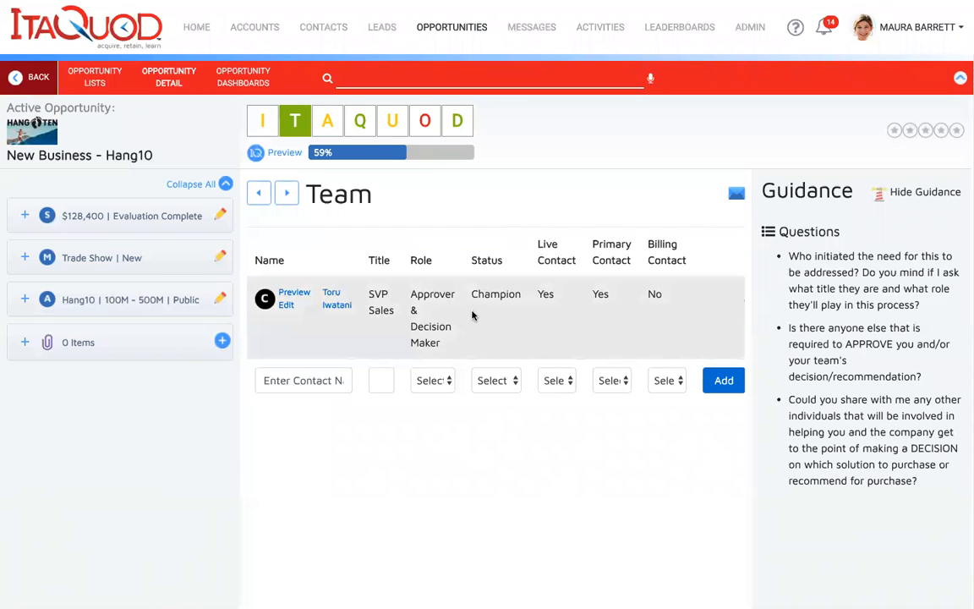
left_click(445, 384)
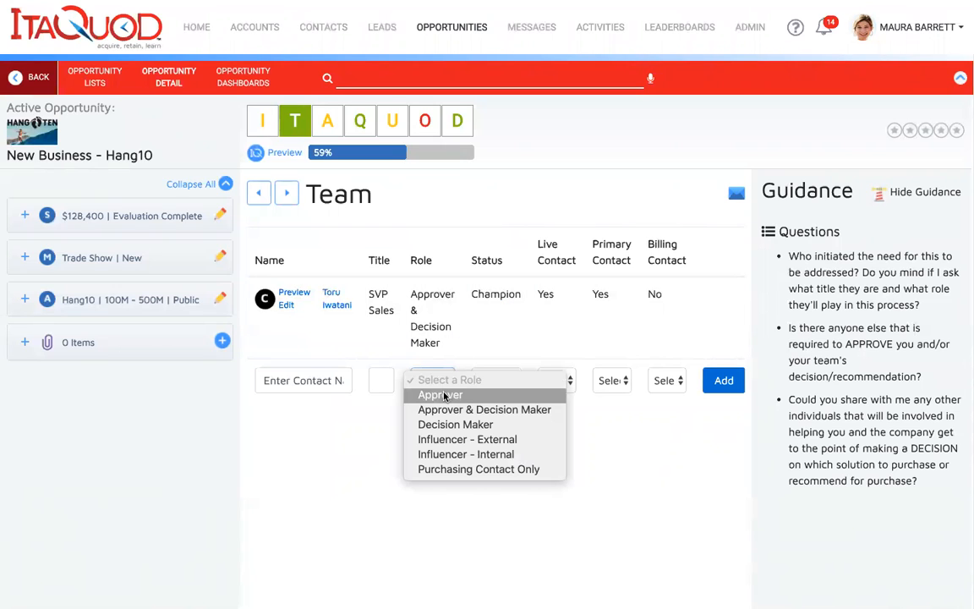
left_click(327, 129)
Step: Examine the Bellingtons entry under Alternatives, the Quotation items and the Urgency answers of the opportunity
left_click(326, 130)
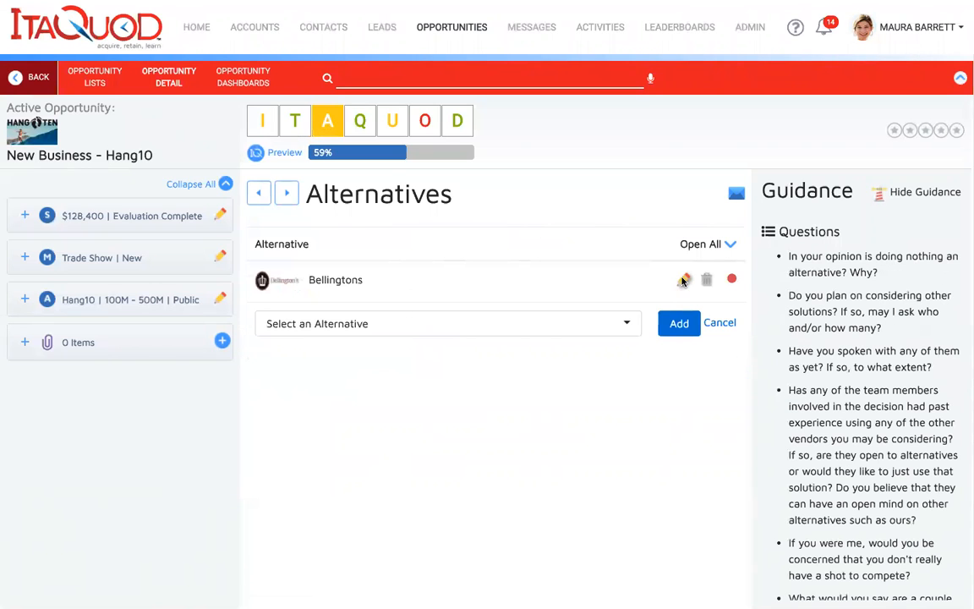
left_click(683, 282)
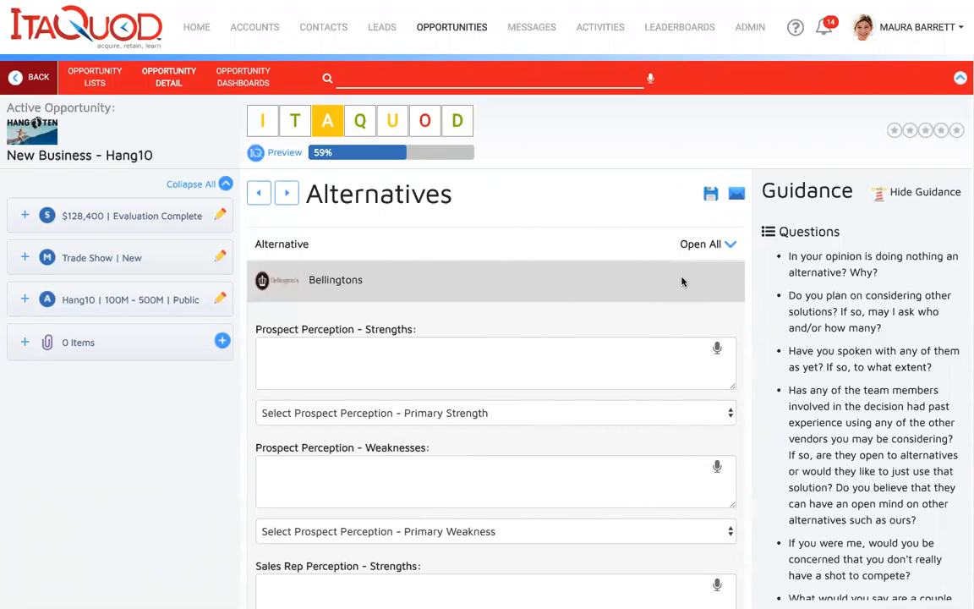
left_click(368, 128)
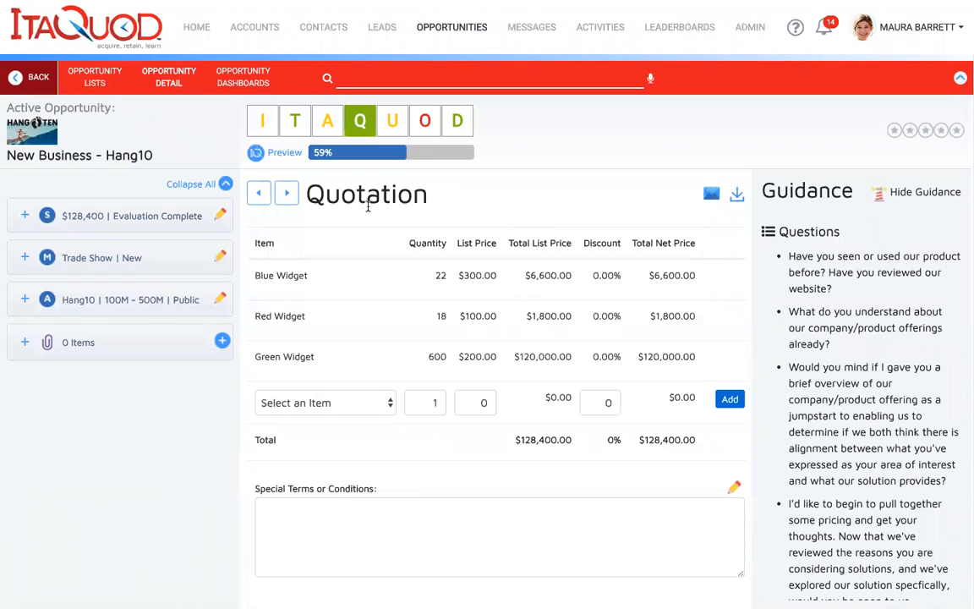
left_click(388, 128)
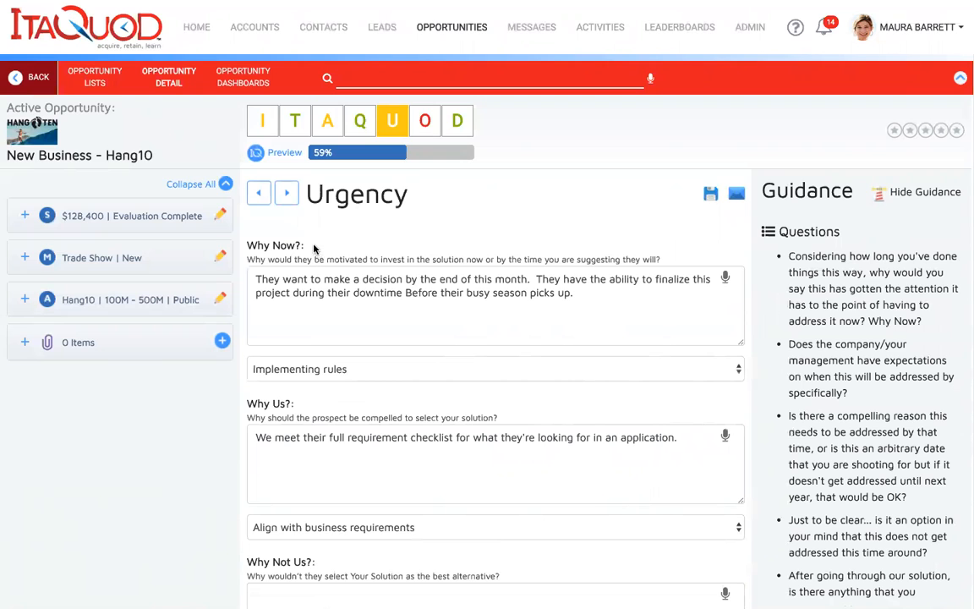
scroll(381, 409, "down", 3)
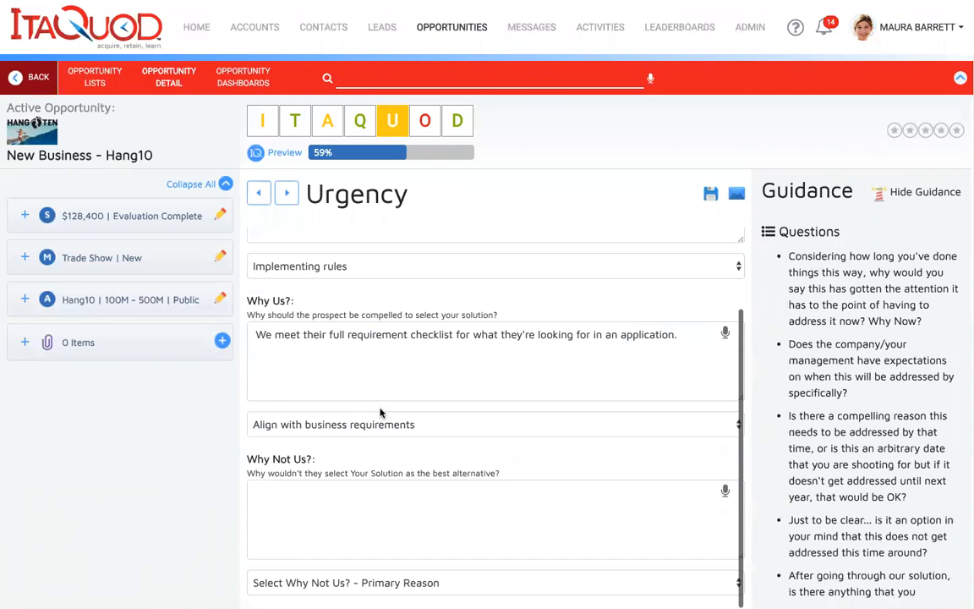
Step: Examine the Expectations for Results and Actual Results fields in the opportunity's Objectives section
left_click(426, 133)
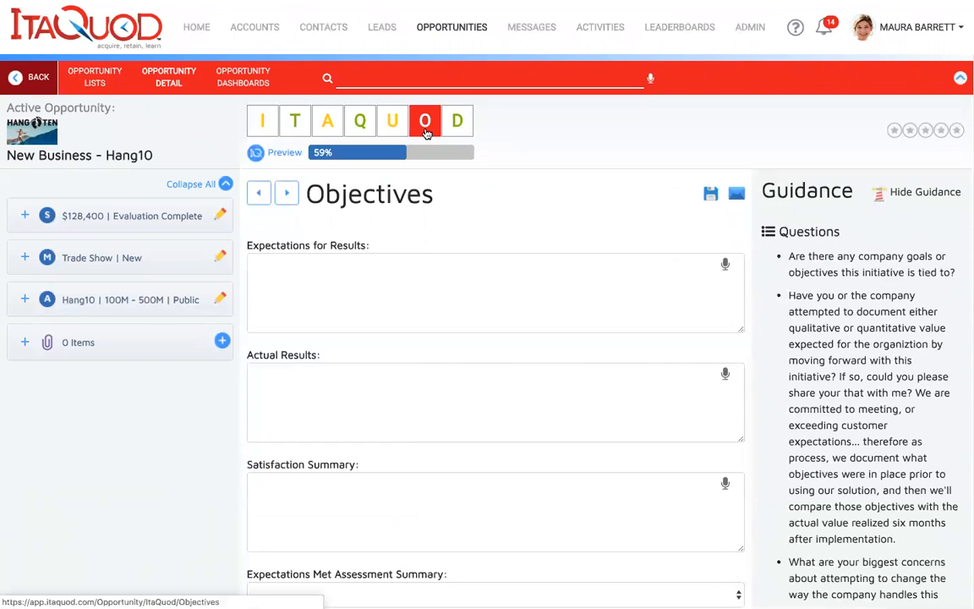
left_click(377, 265)
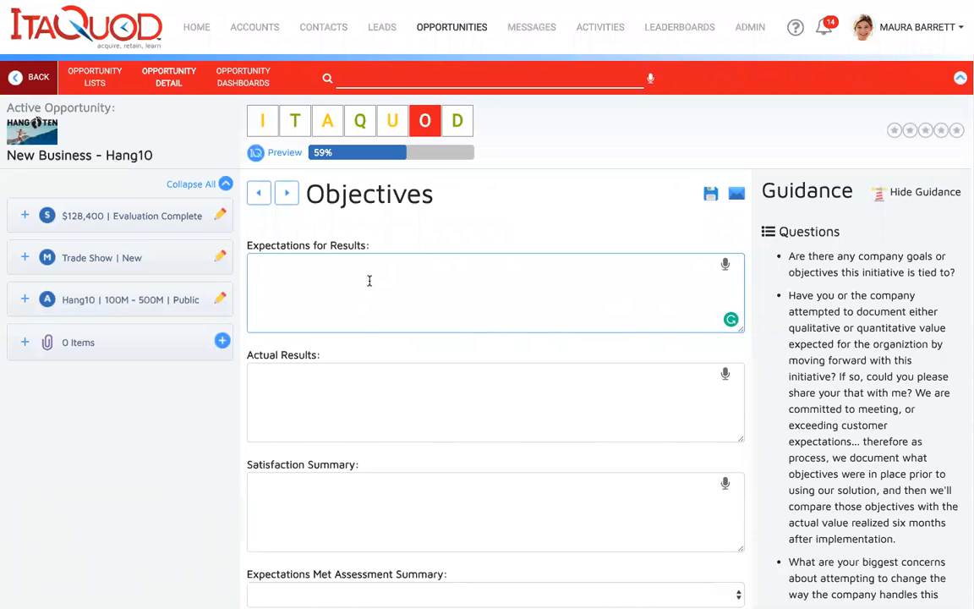
left_click(358, 386)
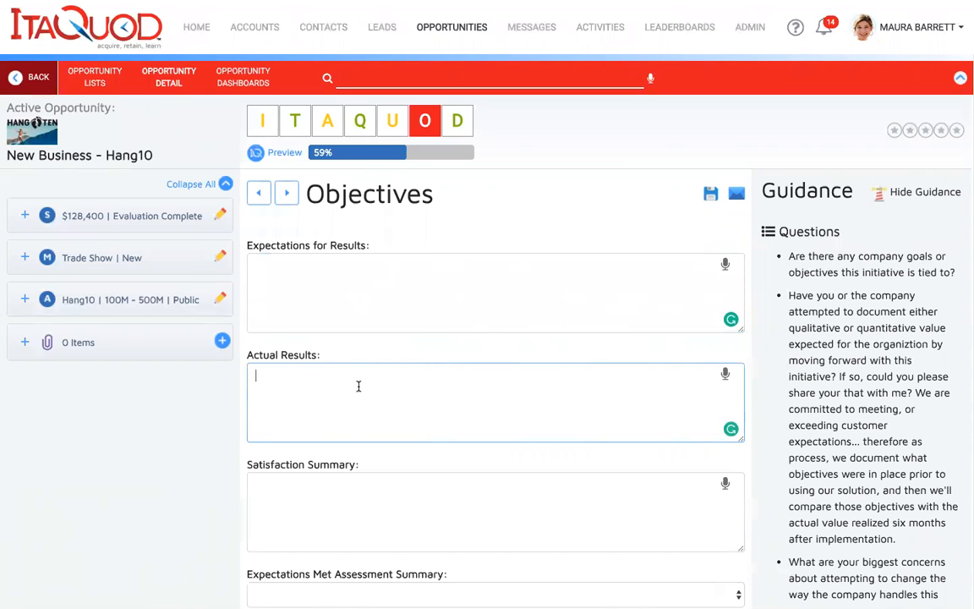
Step: Examine the Dates to Closure sales process timeline with the guidance hidden, and return to the Pipeline Opps list
left_click(460, 127)
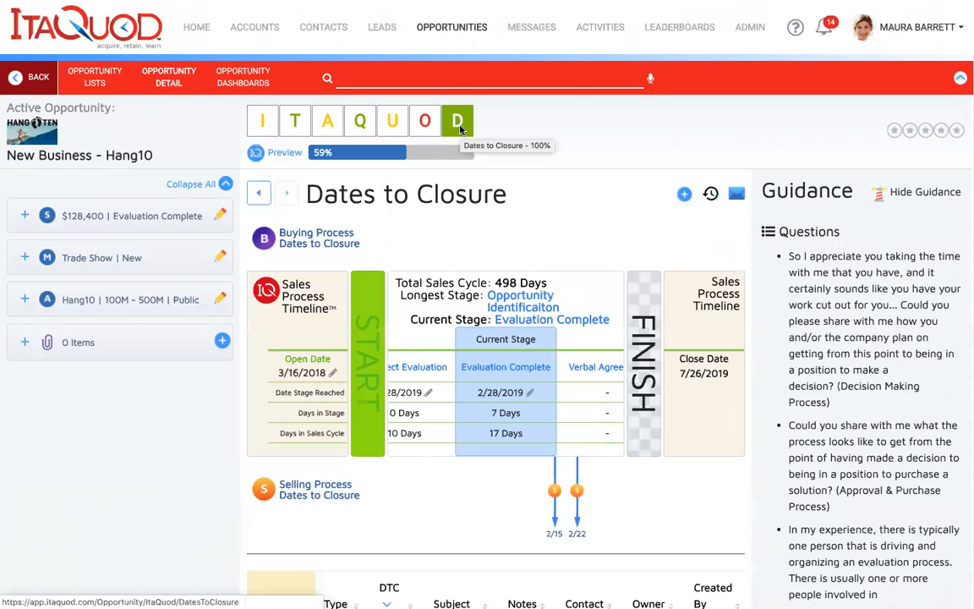
left_click(941, 192)
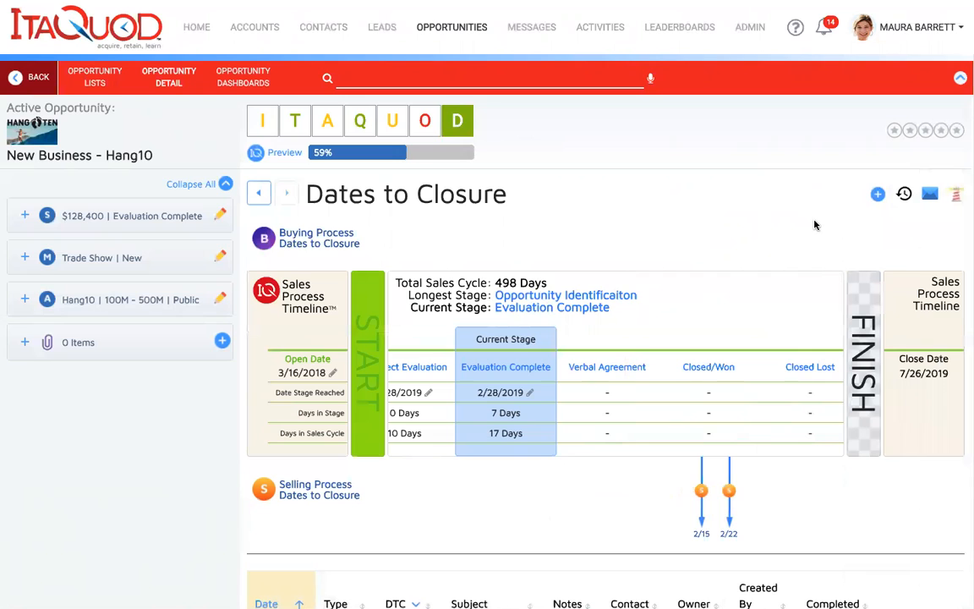
scroll(674, 382, "down", 1)
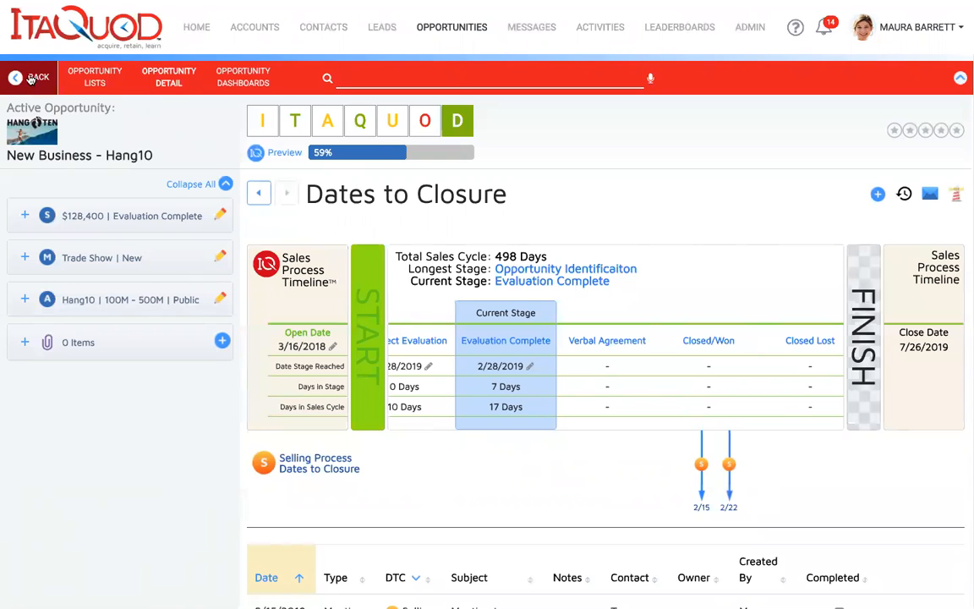
left_click(106, 82)
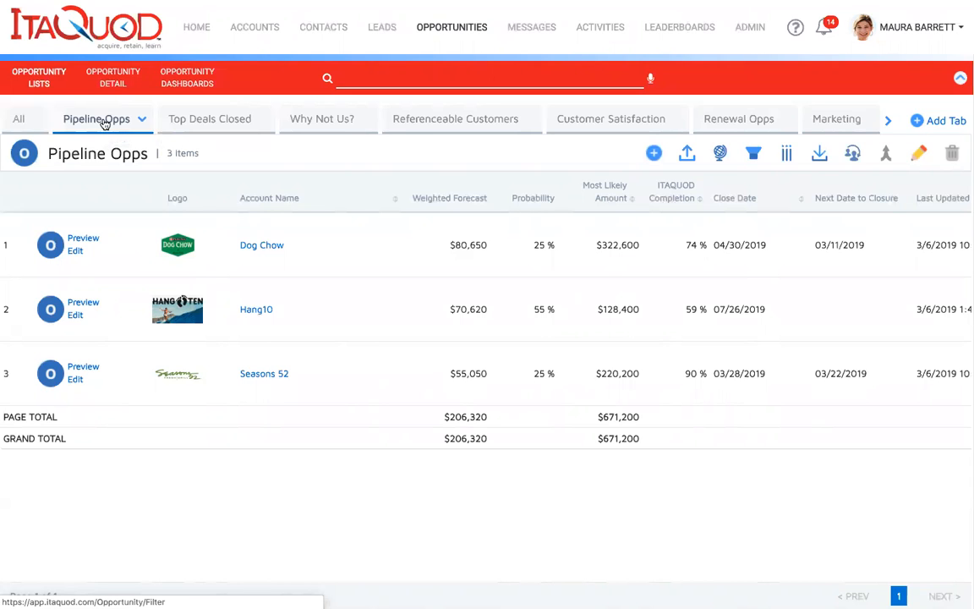
Step: Try limiting the Pipeline Opps filter to opportunities owned by the signed-in account holder
left_click(753, 154)
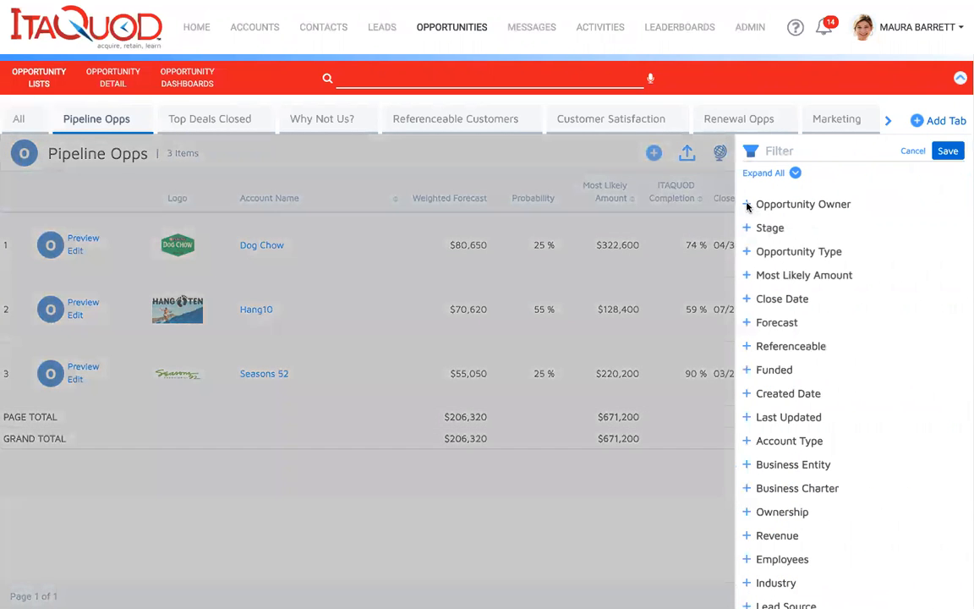
left_click(747, 204)
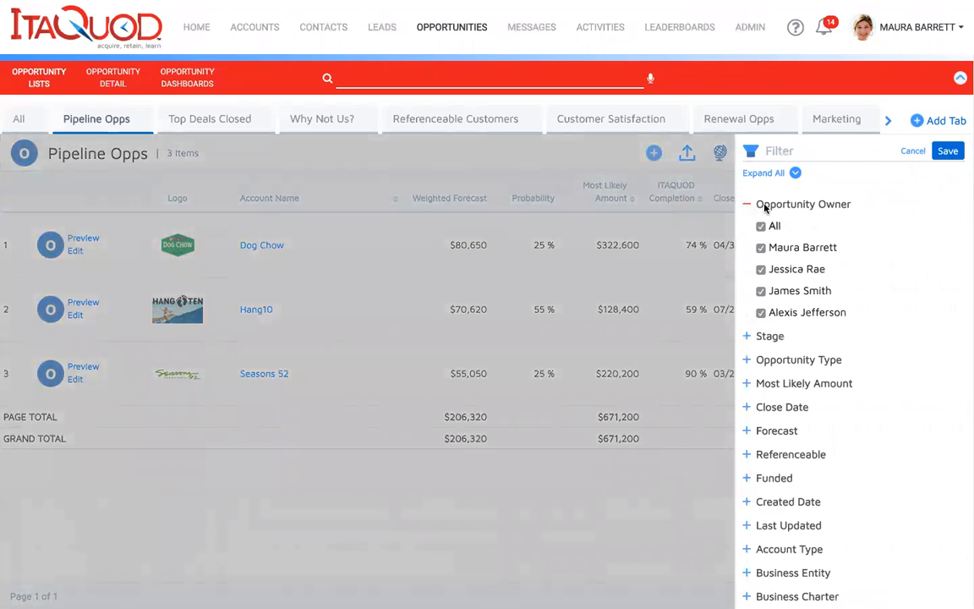
left_click(760, 226)
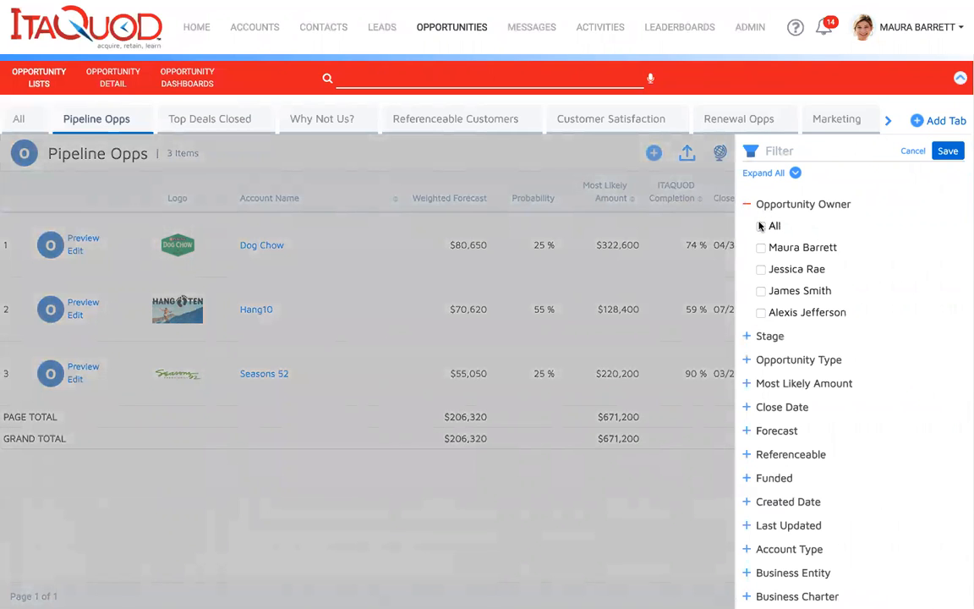
left_click(761, 248)
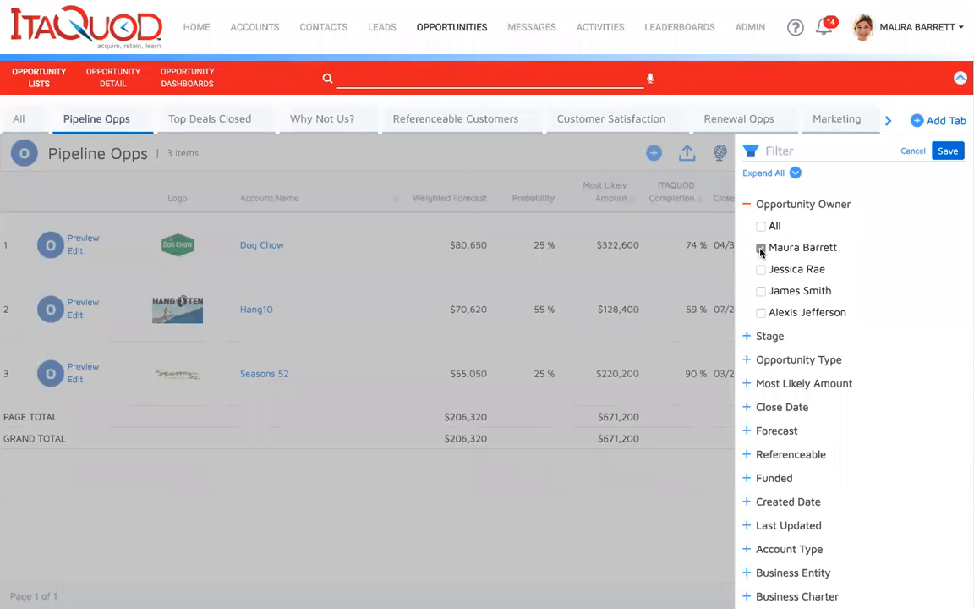
Step: Examine the Stage, Opportunity Type, Forecast, Referenceable and Funded filter options, and leave the filter without saving
left_click(747, 336)
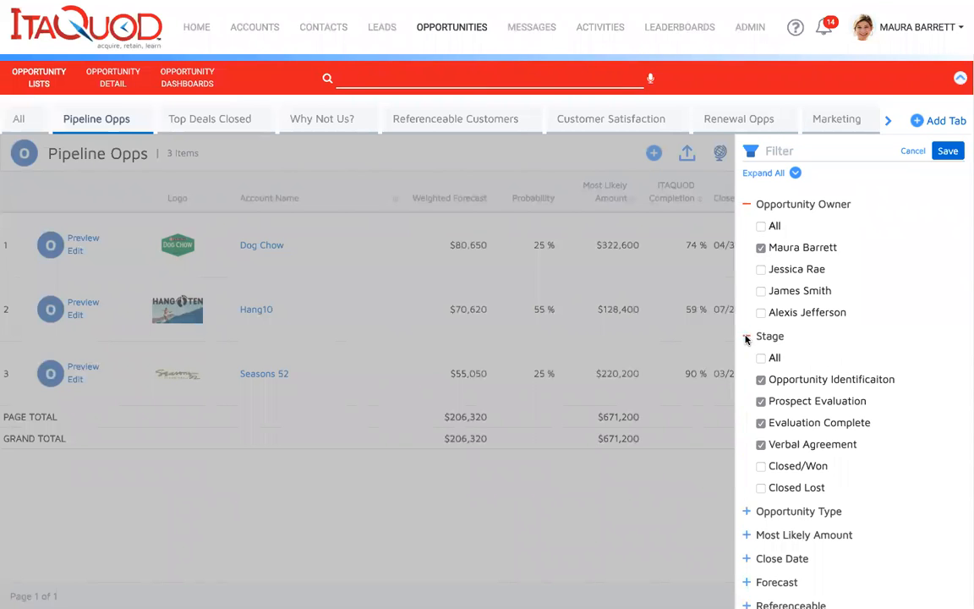
scroll(747, 339, "down", 1)
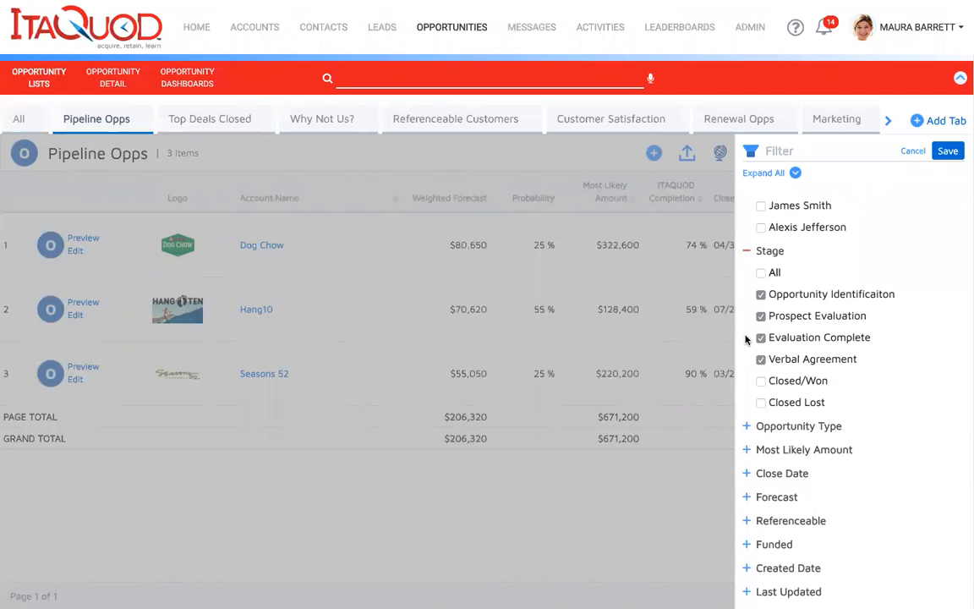
scroll(749, 340, "down", 1)
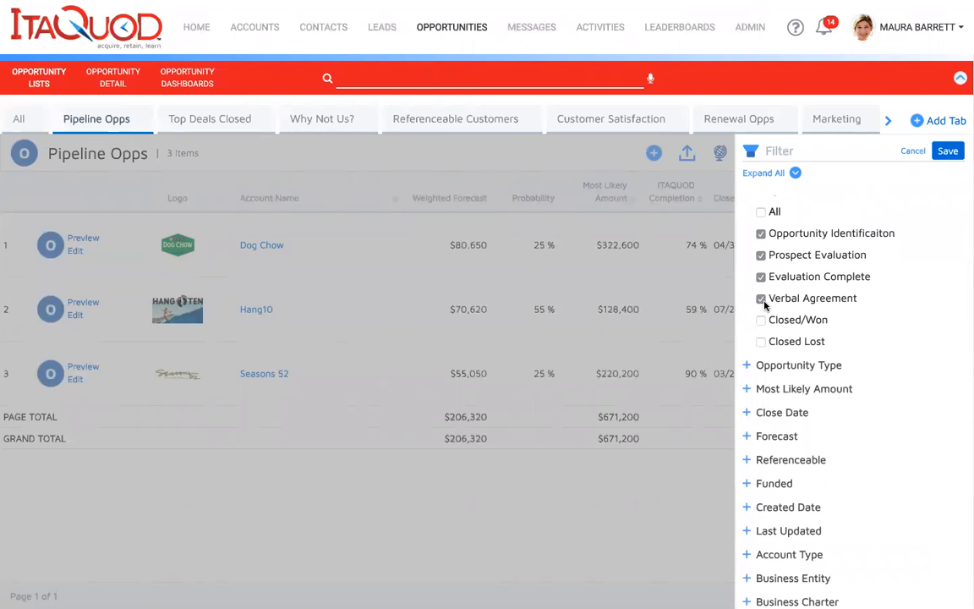
scroll(752, 303, "down", 1)
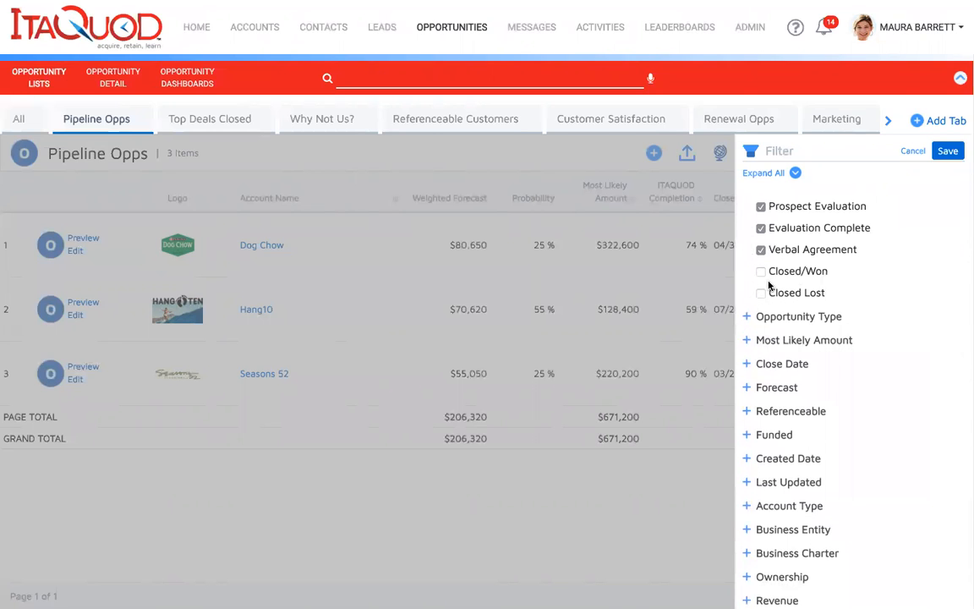
scroll(787, 292, "down", 1)
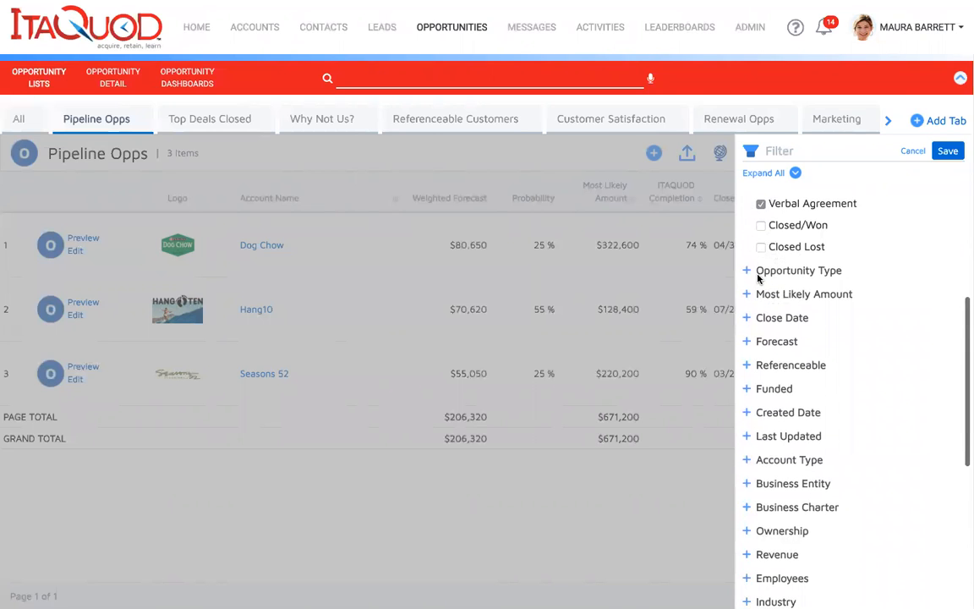
left_click(747, 270)
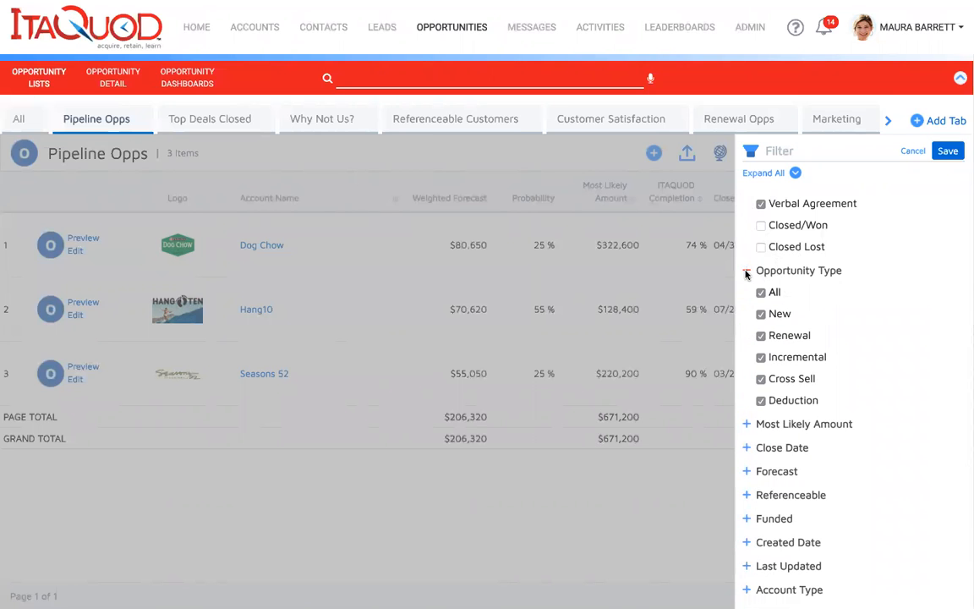
scroll(757, 359, "down", 2)
left_click(746, 382)
scroll(744, 383, "down", 1)
scroll(744, 384, "down", 1)
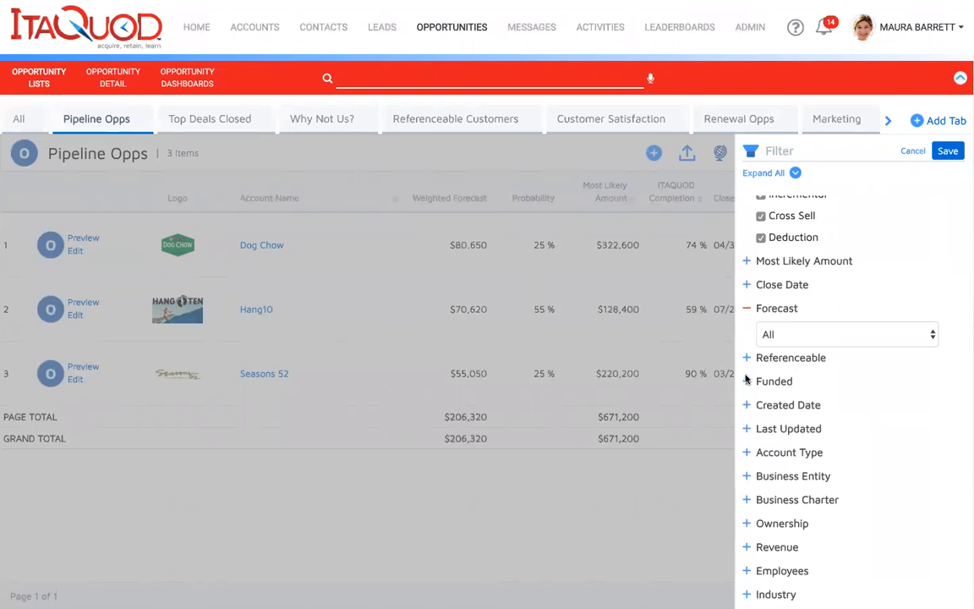
scroll(746, 381, "down", 1)
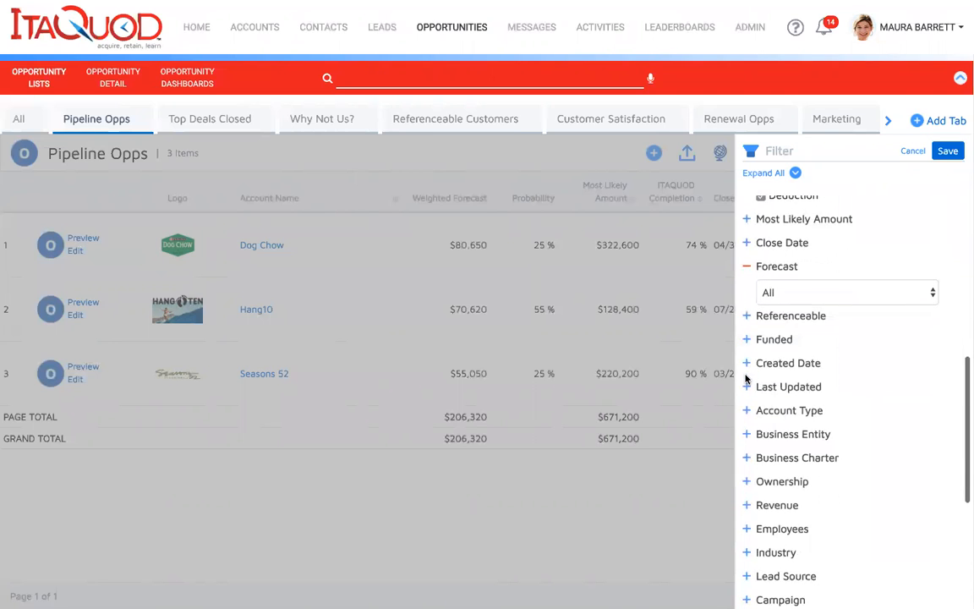
left_click(746, 305)
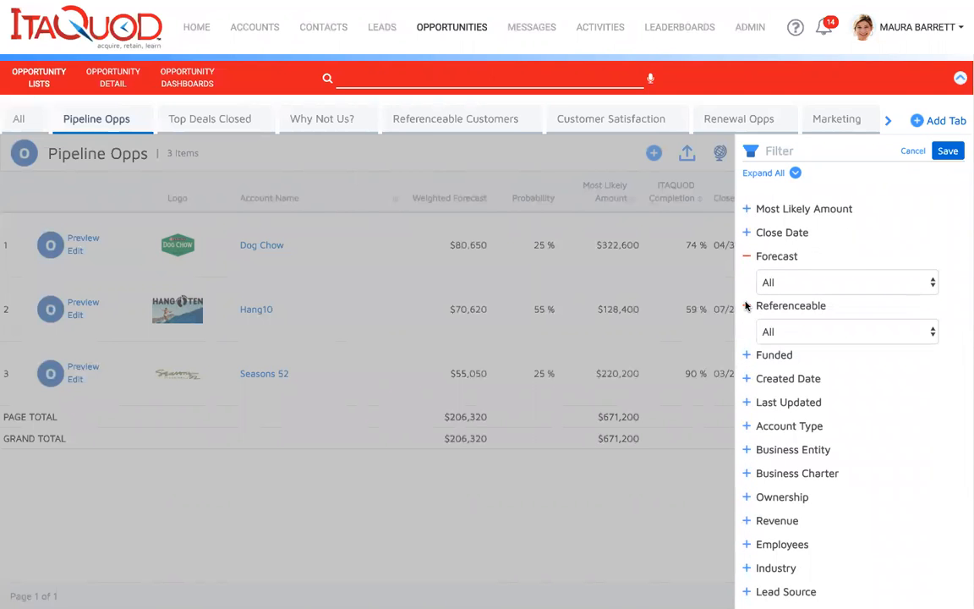
left_click(746, 356)
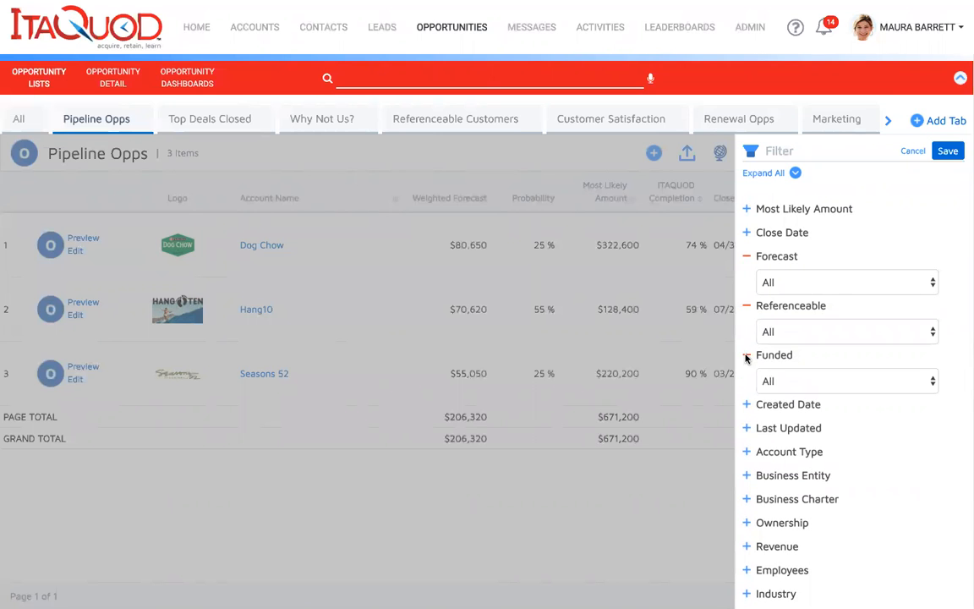
left_click(914, 151)
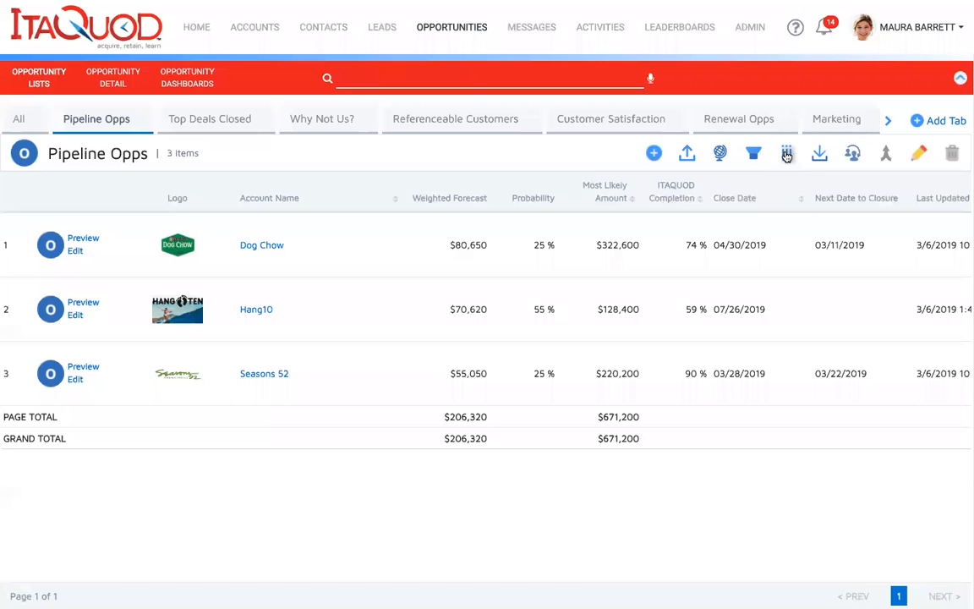
Step: Try toggling the Weighted Forecast and Probability columns and moving Probability below Most Likely Amount, and discard the column changes
left_click(786, 154)
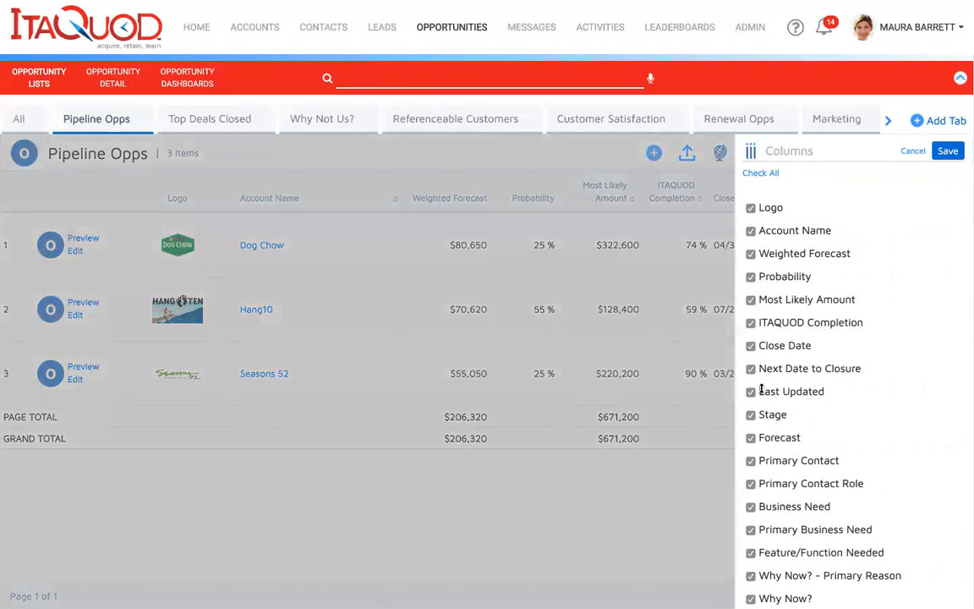
left_click(751, 254)
left_click(751, 278)
left_click(752, 255)
left_click_drag(787, 279, 791, 302)
left_click(912, 152)
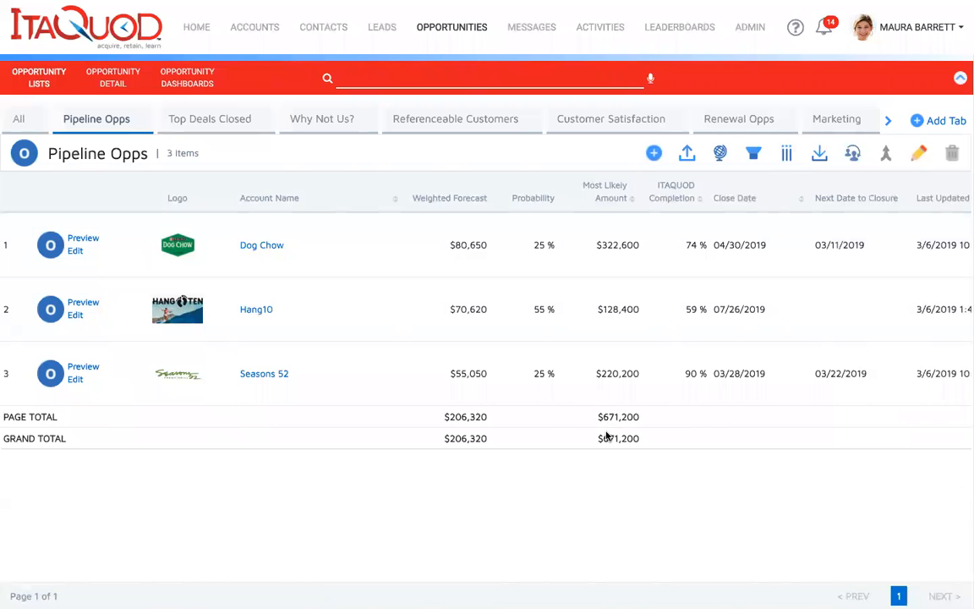
Step: Examine the Pipeline Opps columns from the forecast amounts across to Business Need and Feature/Function Needed
scroll(604, 435, "right", 1)
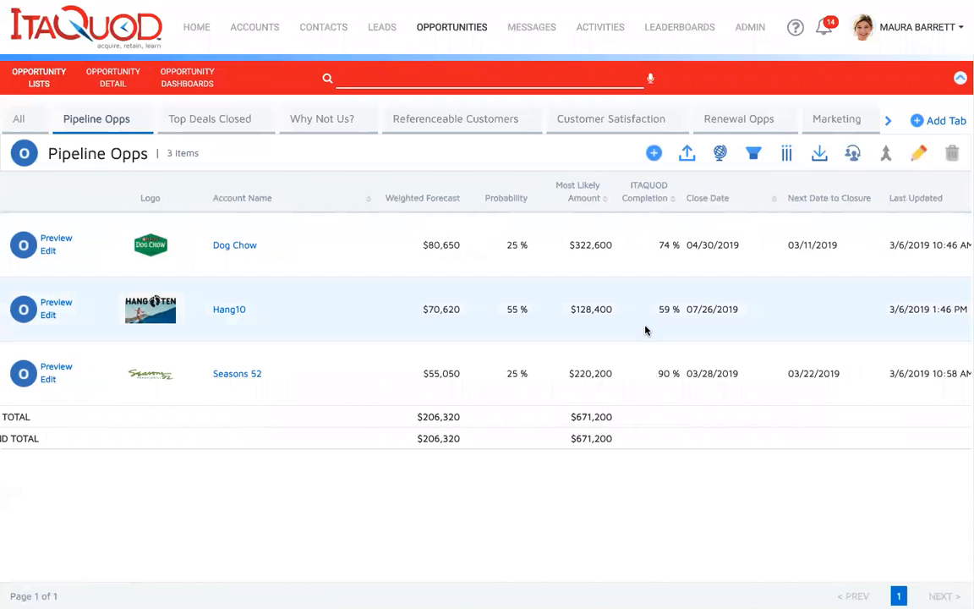
scroll(646, 331, "right", 5)
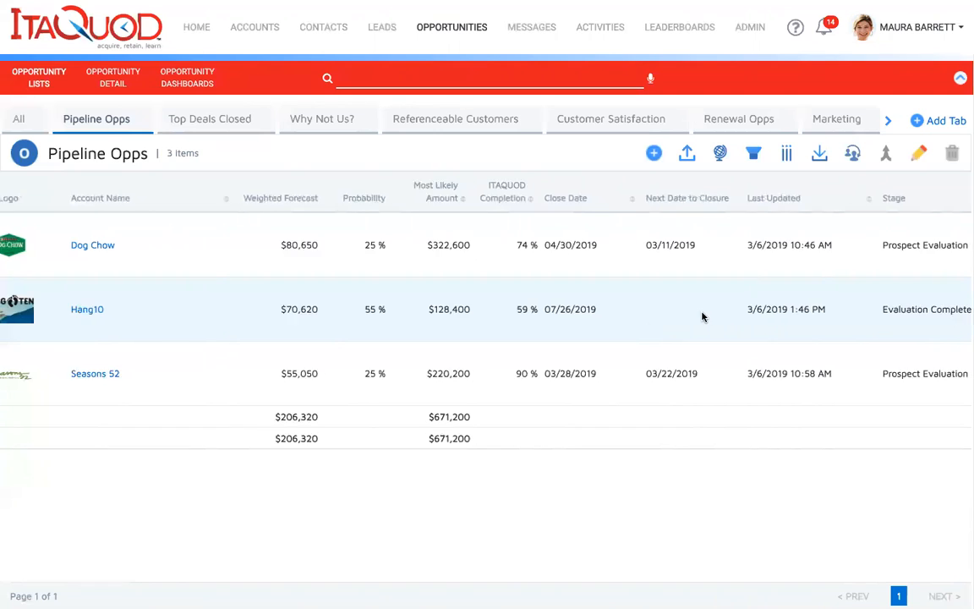
scroll(703, 317, "right", 5)
scroll(702, 318, "right", 5)
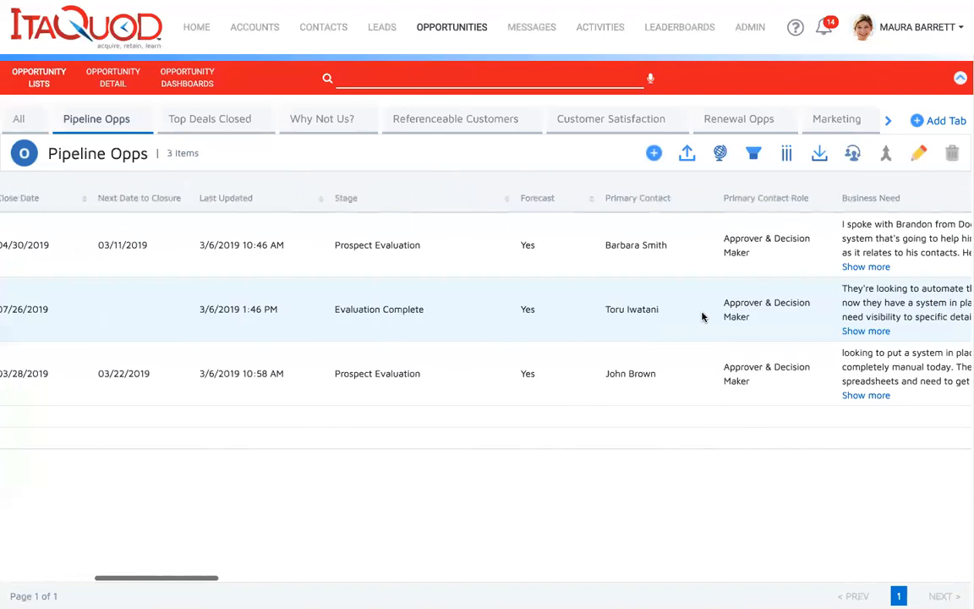
scroll(702, 317, "right", 5)
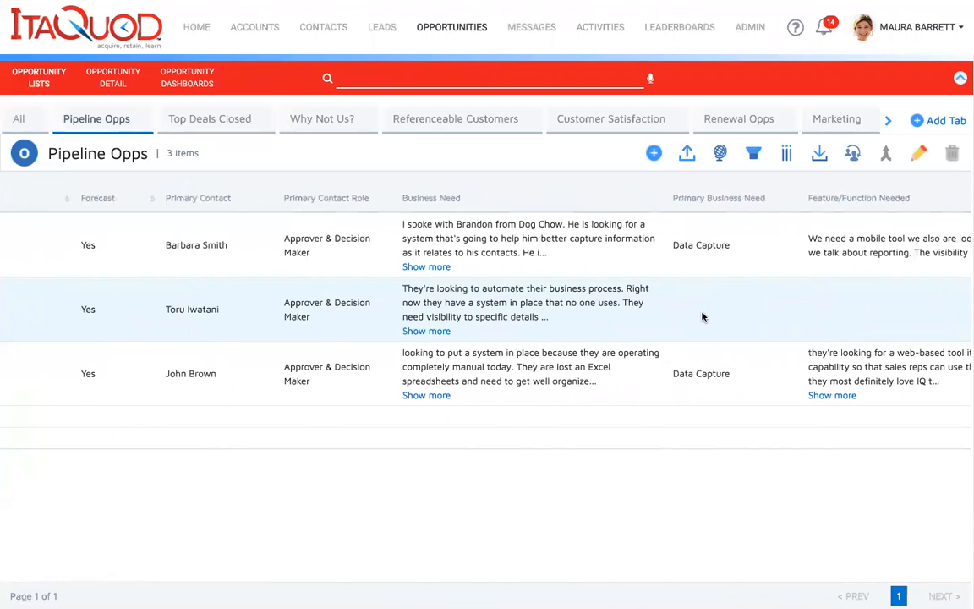
scroll(702, 317, "right", 1)
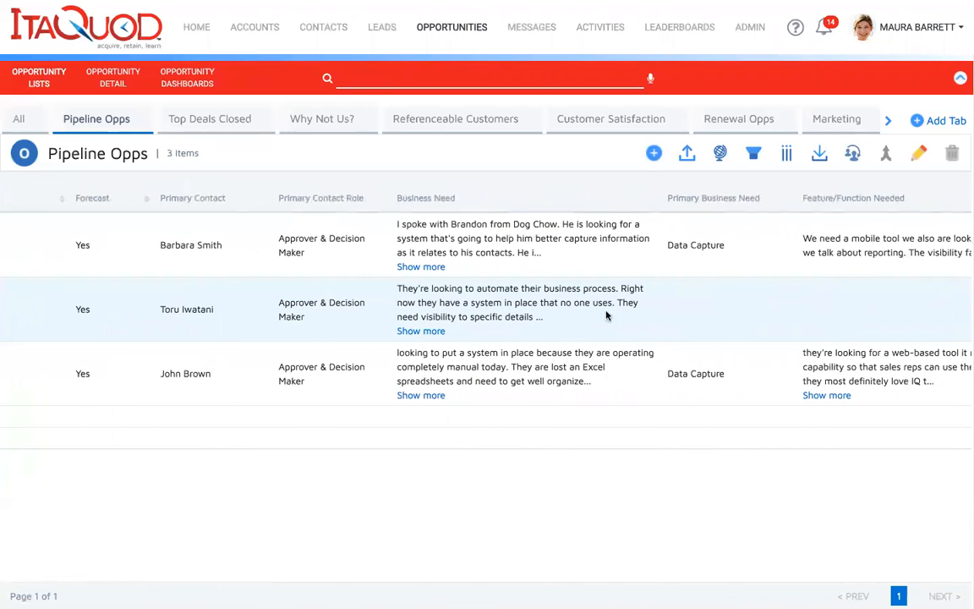
Step: Examine the Top Deals Closed list across its lead source, campaign, industry, revenue and business need columns
left_click(216, 120)
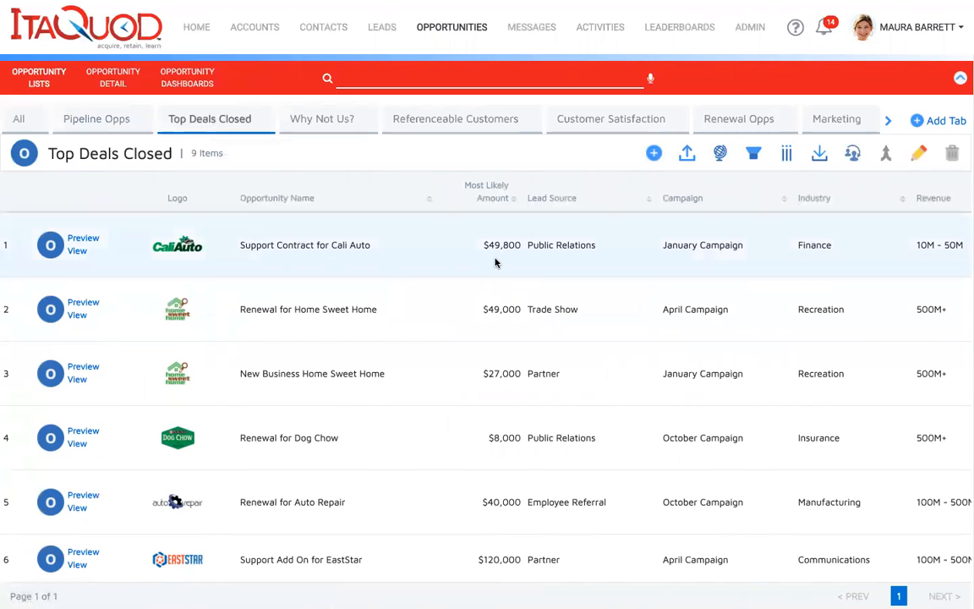
scroll(495, 262, "right", 4)
scroll(493, 261, "right", 6)
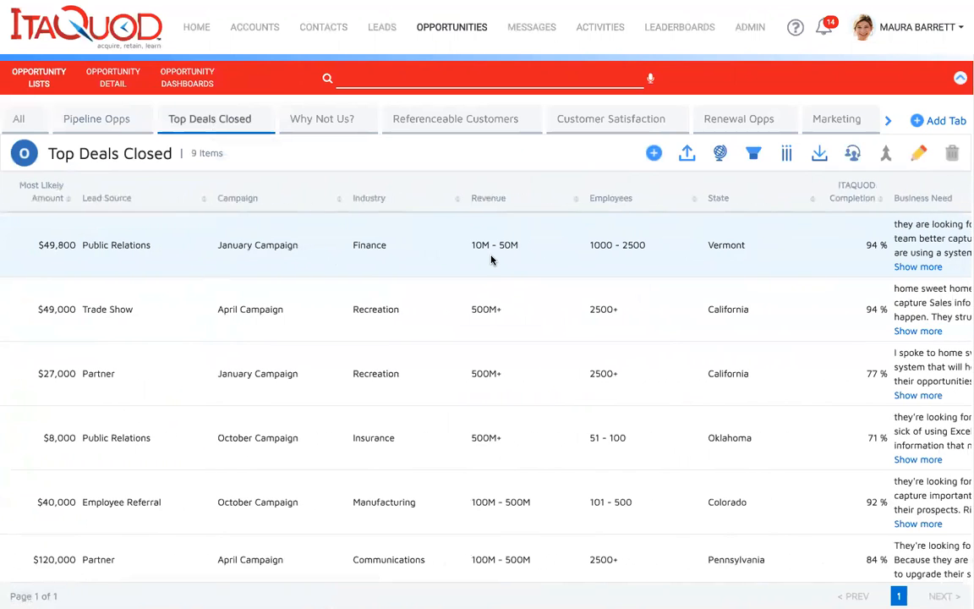
scroll(492, 260, "right", 6)
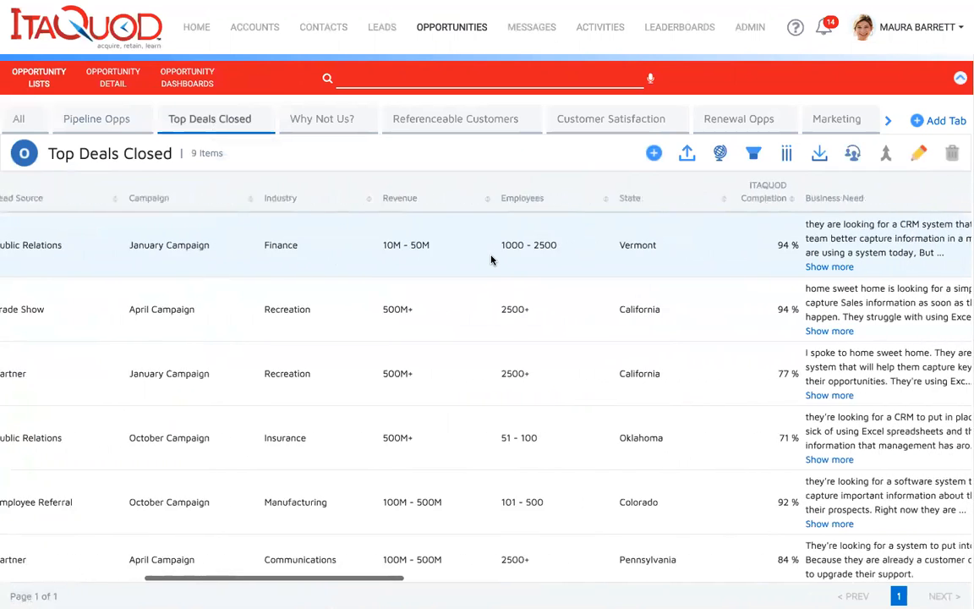
scroll(570, 257, "right", 2)
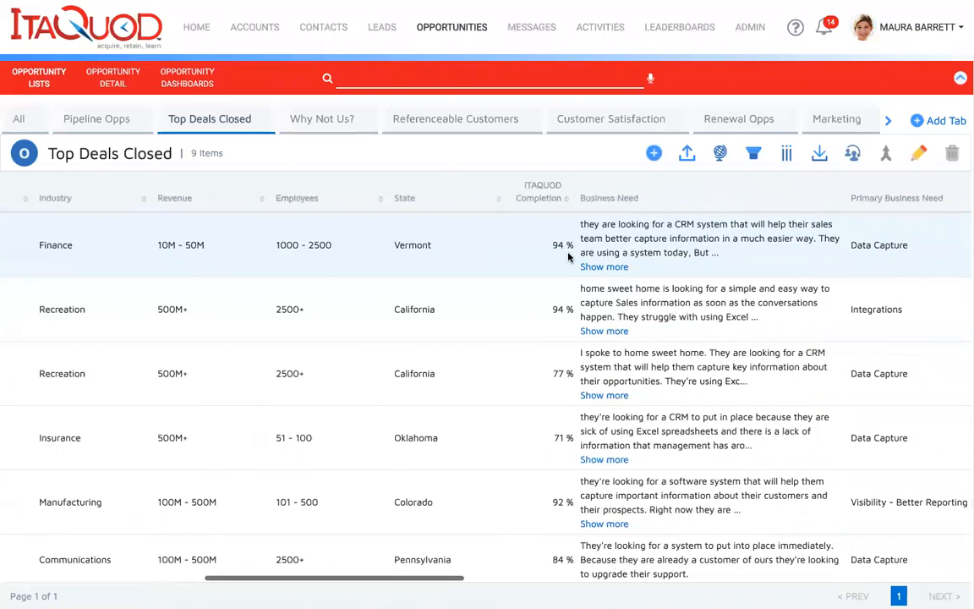
Step: Examine the Why Not Us? list across its reasons, Alternative 1 and prospect perception columns
left_click(325, 119)
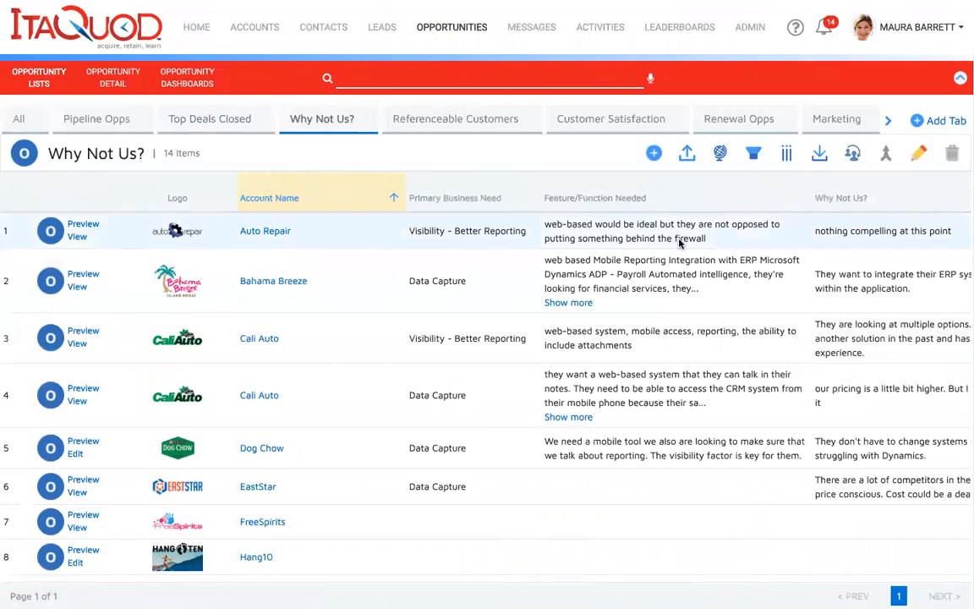
scroll(677, 244, "right", 3)
scroll(678, 244, "right", 5)
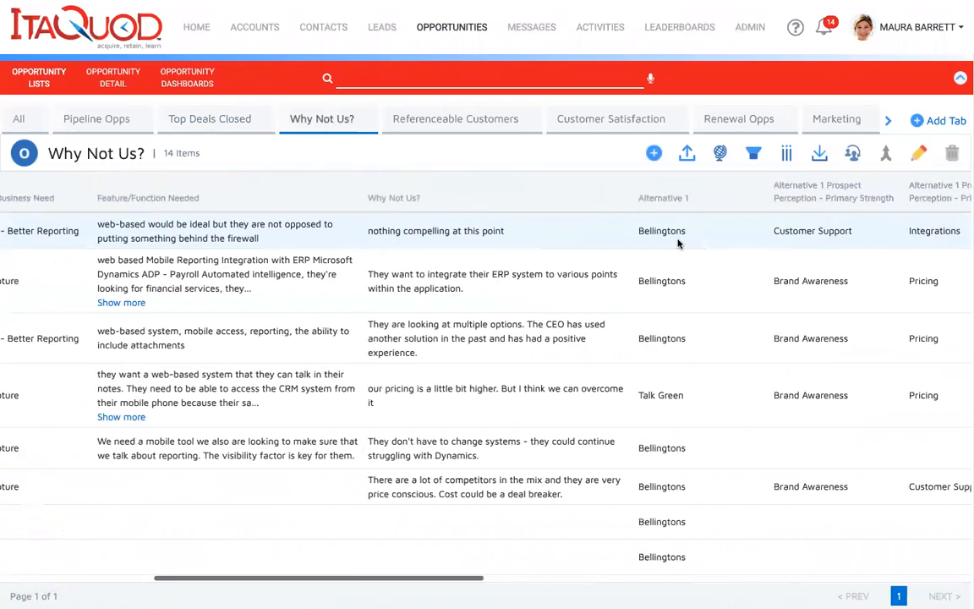
Step: Check the Why Not Us? list through to its Alternative 2 column and view the Referenceable Customers list
scroll(677, 244, "right", 2)
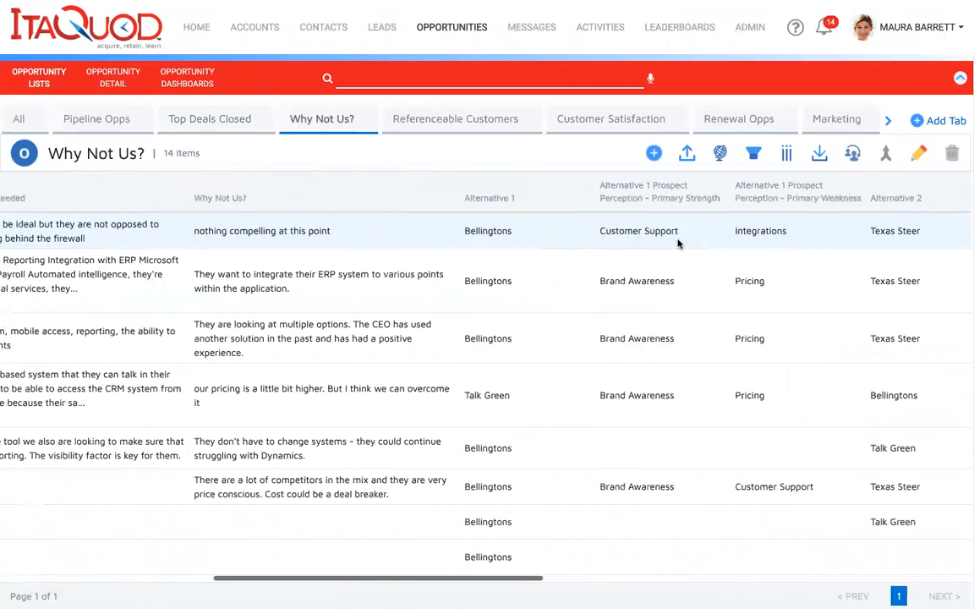
left_click(476, 126)
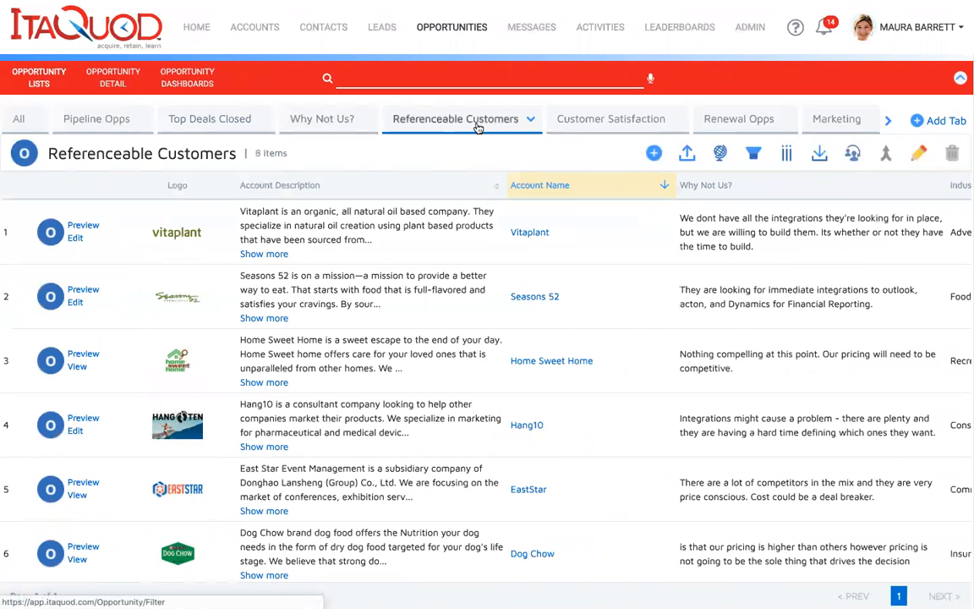
Step: Examine the Customer Satisfaction list across its Why Us?, Satisfaction Summary, Expectations Met, Alternative 1 and Account Description columns
left_click(620, 124)
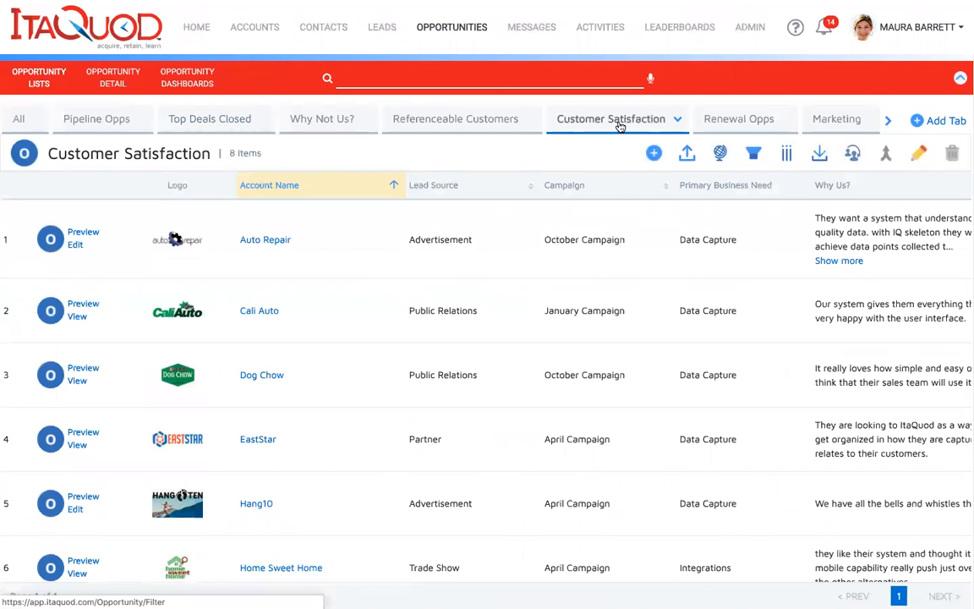
scroll(588, 244, "right", 3)
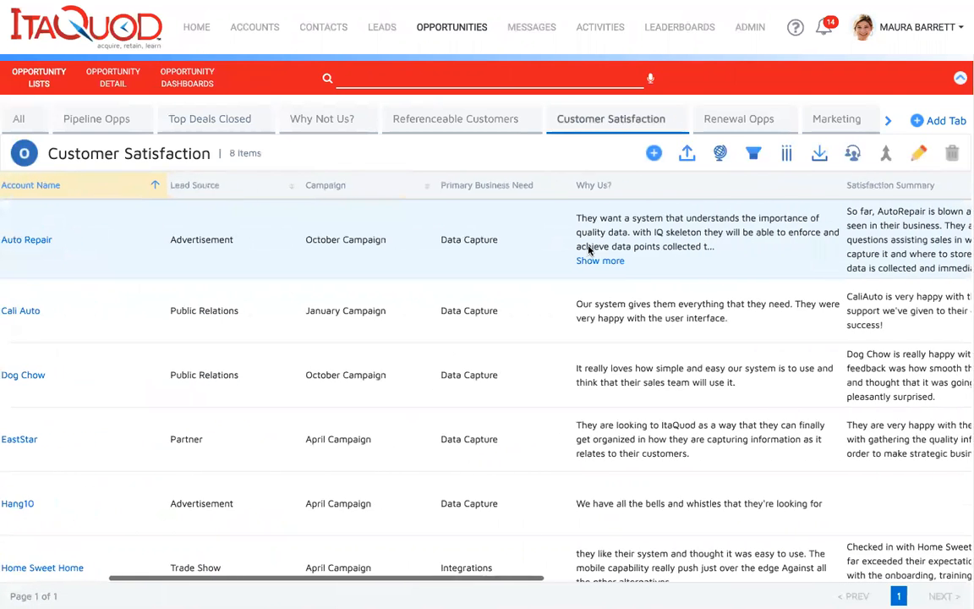
scroll(684, 251, "right", 3)
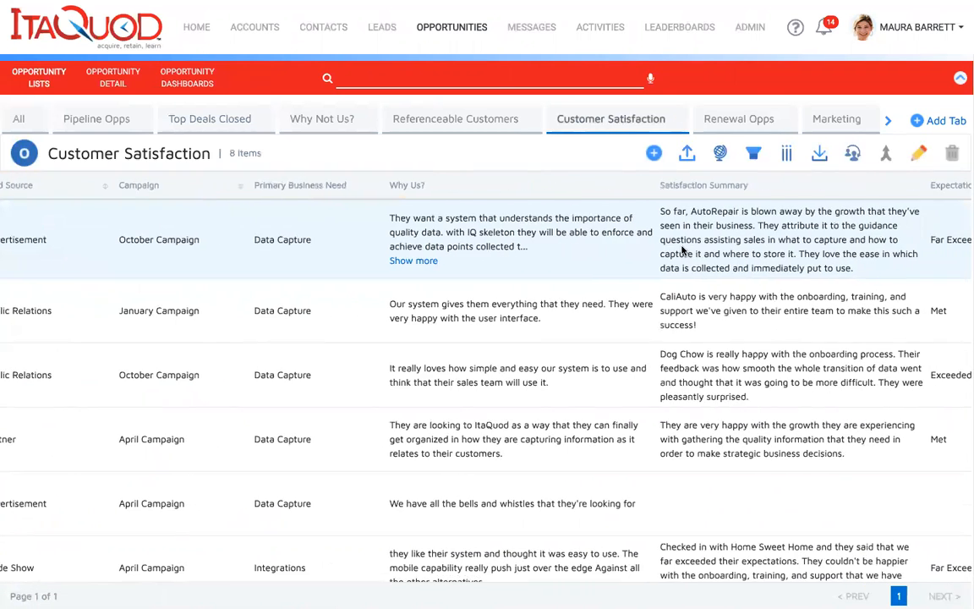
scroll(684, 250, "right", 4)
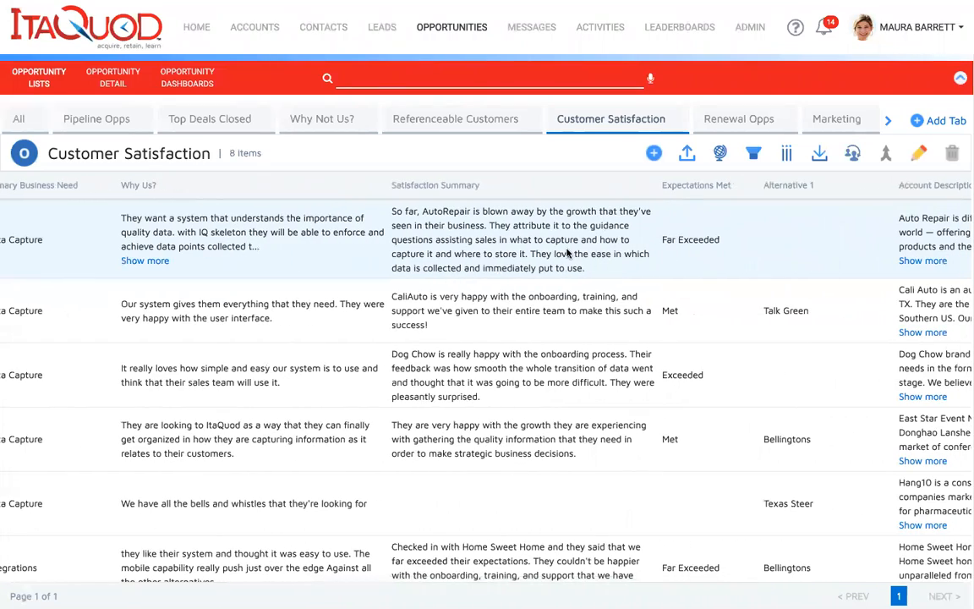
scroll(569, 253, "right", 2)
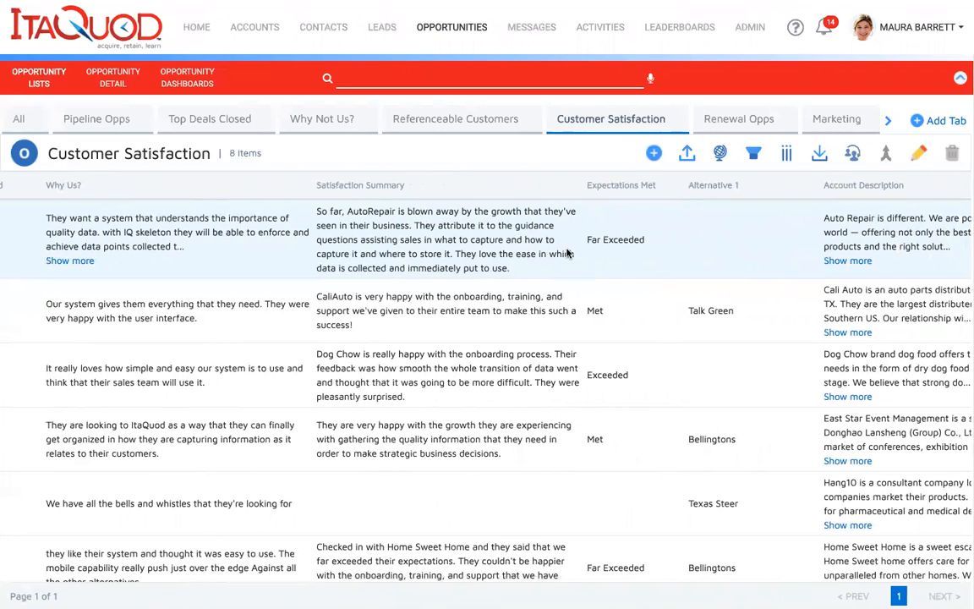
Step: Show the Customer Satisfaction opportunities on a map and locate the records for the pins near Philadelphia and in Florida
left_click(719, 153)
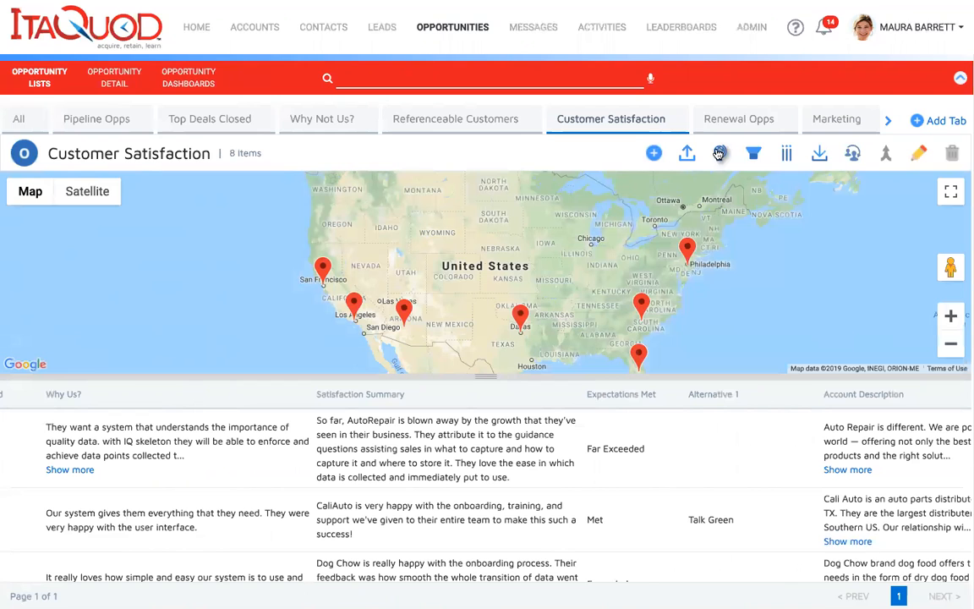
left_click(691, 252)
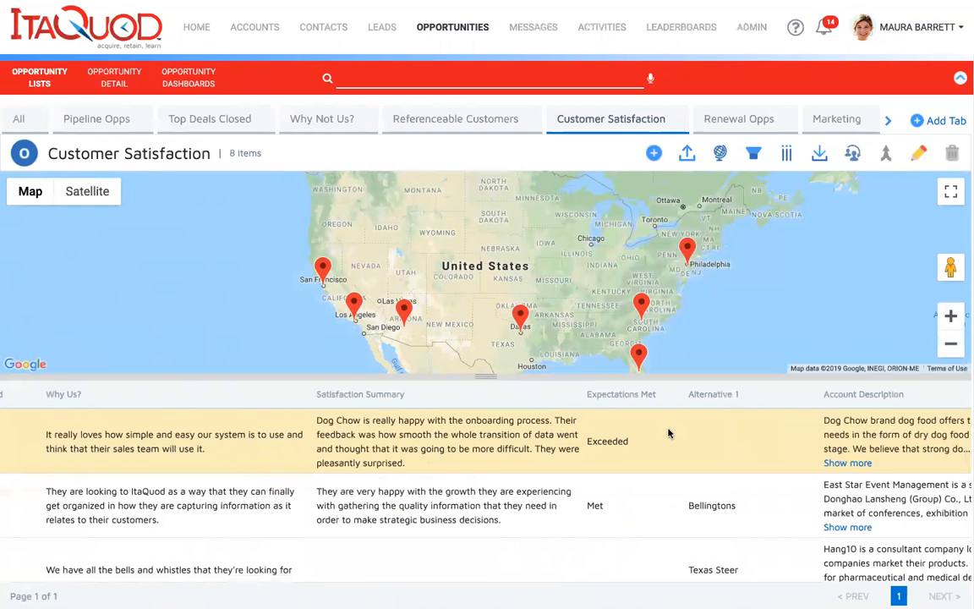
left_click(640, 359)
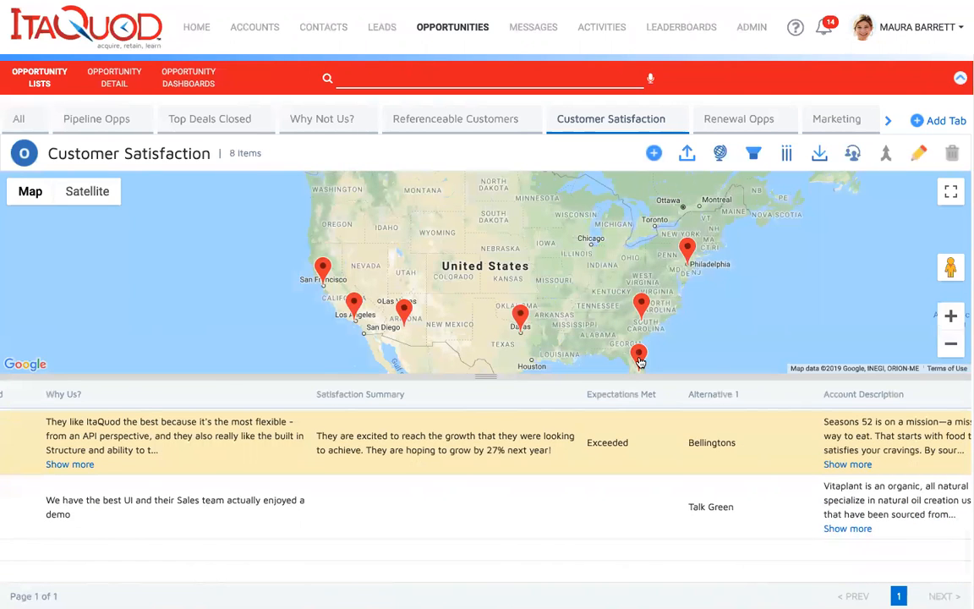
Step: Inspect the Customer Satisfaction map closer up and in full screen, and return to the list view
double_click(951, 315)
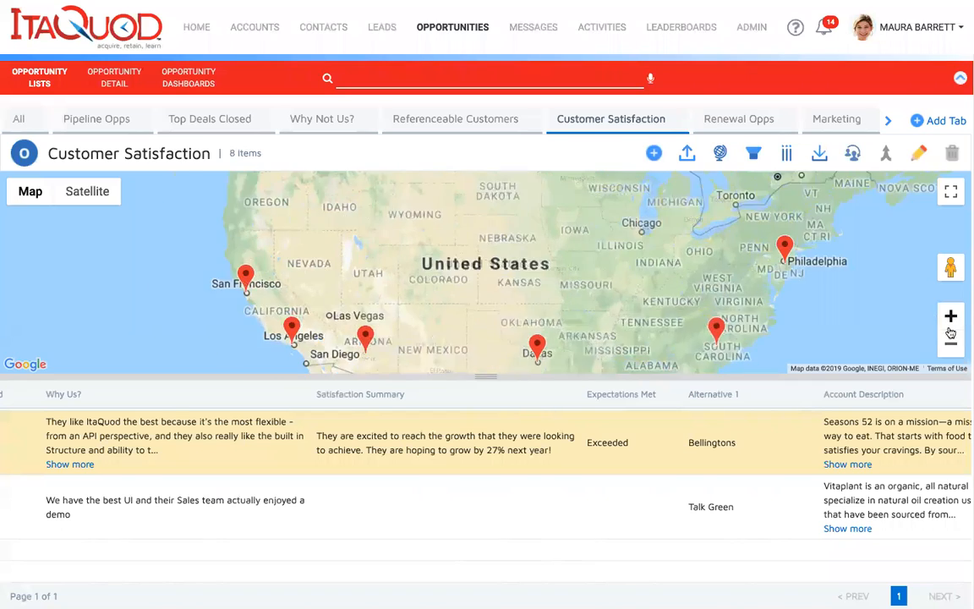
double_click(952, 347)
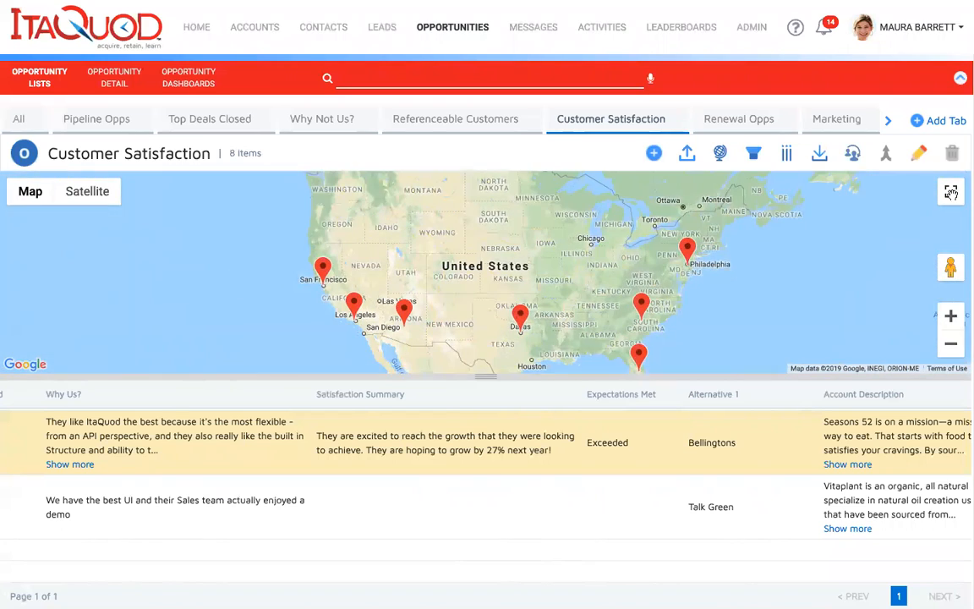
left_click(950, 191)
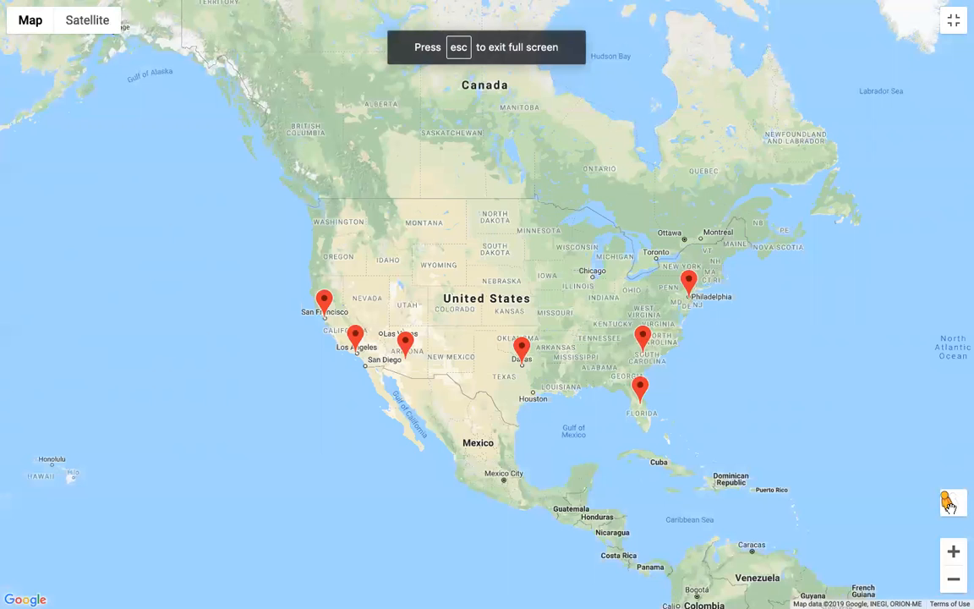
mouse_move(949, 505)
left_mouse_down()
mouse_move(856, 457)
mouse_move(643, 275)
mouse_move(681, 279)
mouse_move(680, 290)
mouse_move(930, 583)
mouse_move(950, 492)
mouse_move(952, 505)
left_mouse_up()
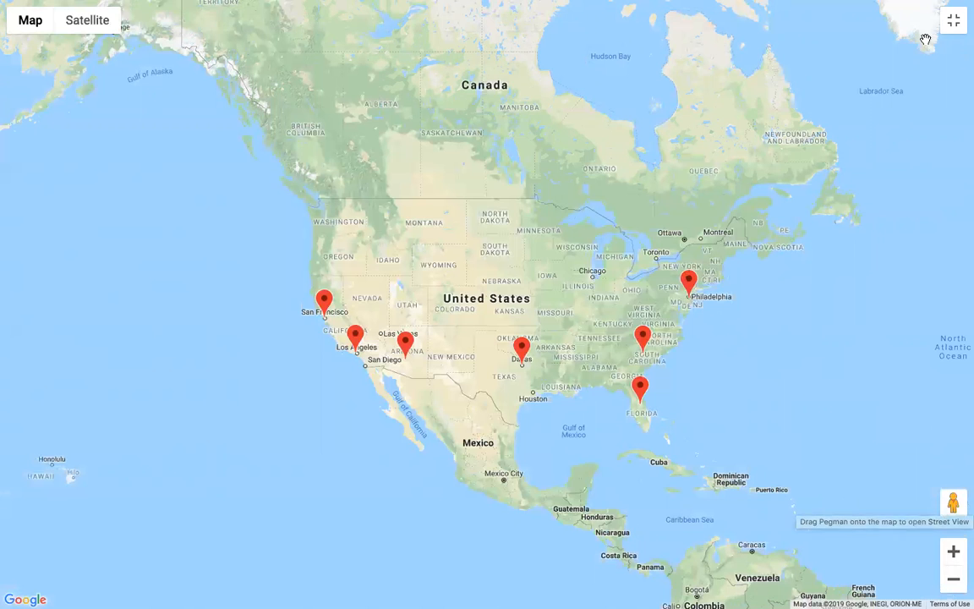
left_click(954, 20)
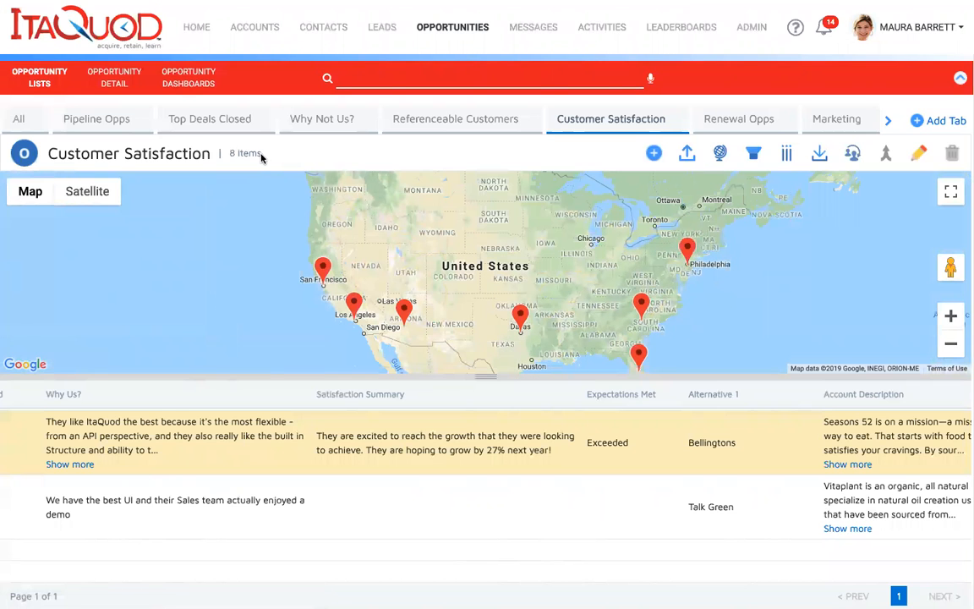
Step: Switch to the Pipeline Opps list and hide its map
left_click(105, 121)
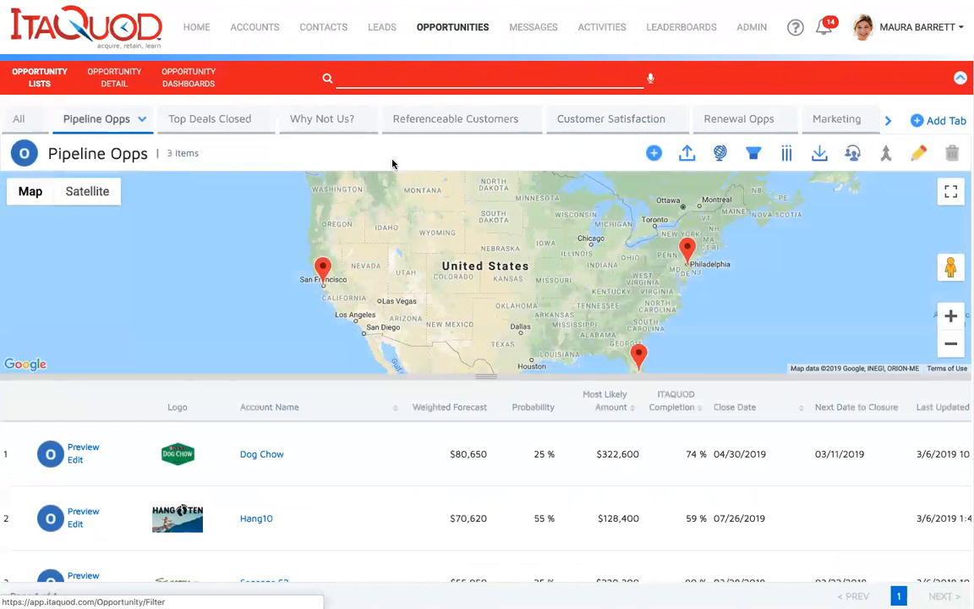
left_click(722, 157)
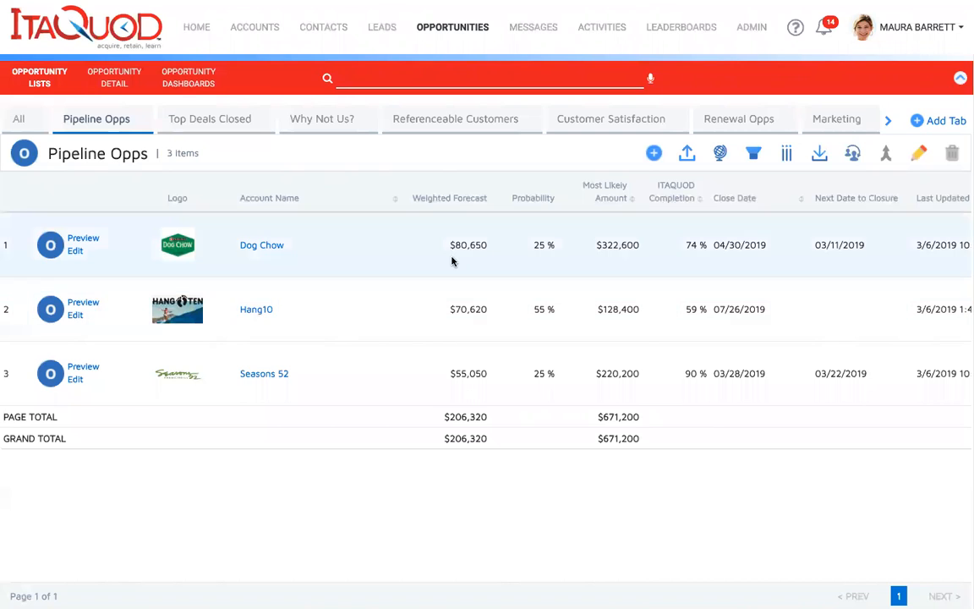
Step: Preview the Dog Chow opportunity report, read its sections from Sales Information through Objectives, and close it
left_click(82, 240)
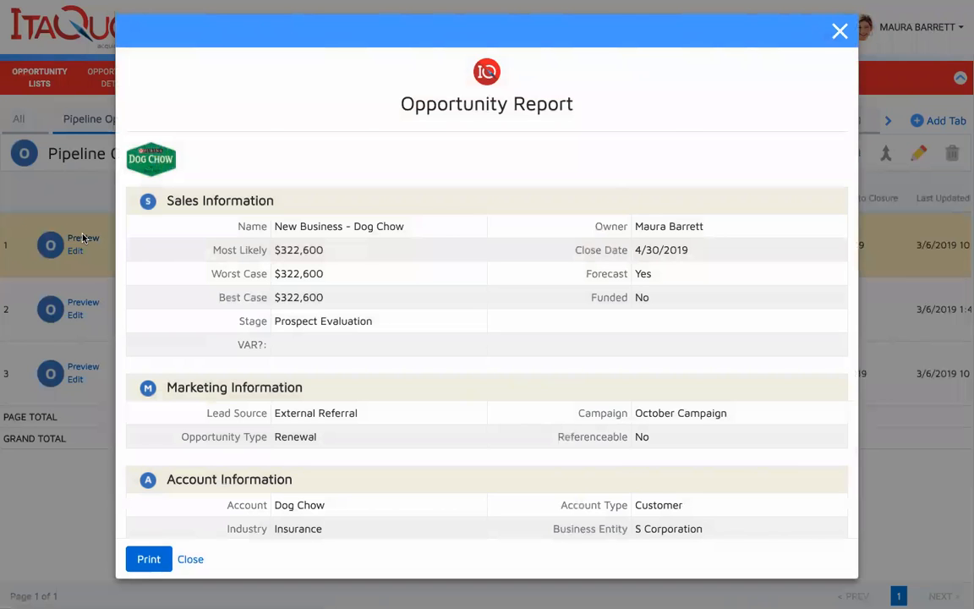
scroll(814, 300, "down", 7)
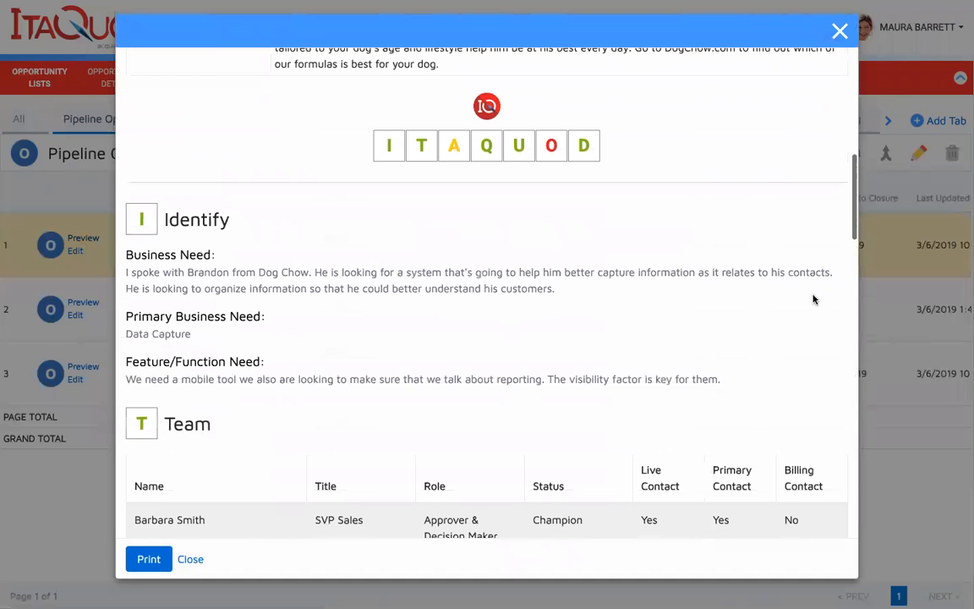
scroll(814, 299, "down", 1)
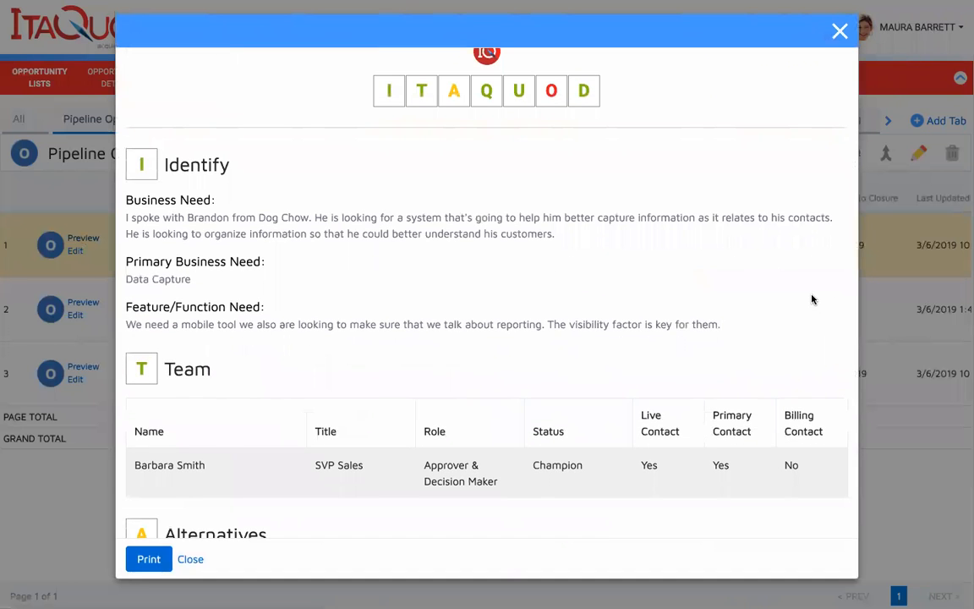
scroll(812, 299, "down", 1)
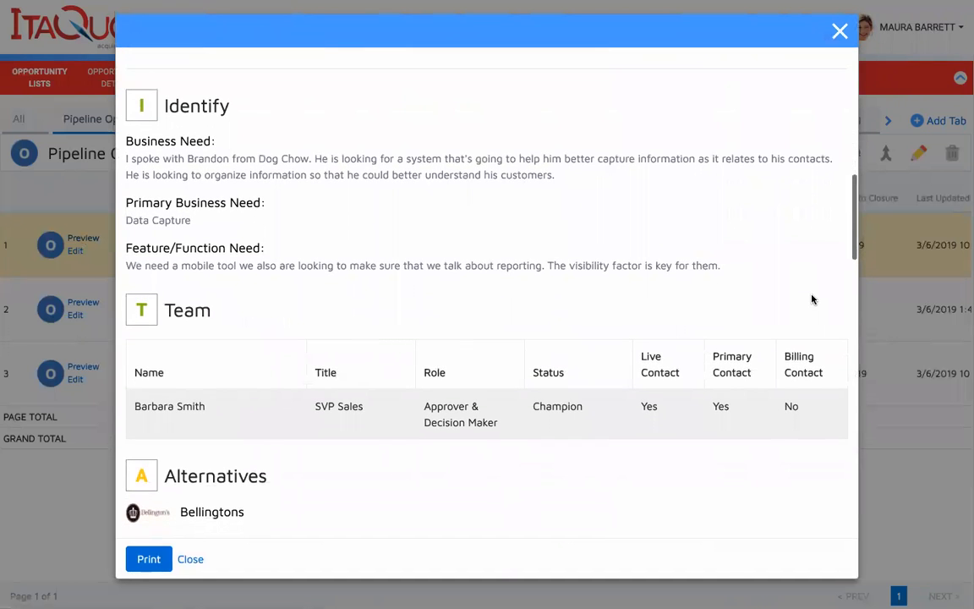
scroll(812, 300, "down", 2)
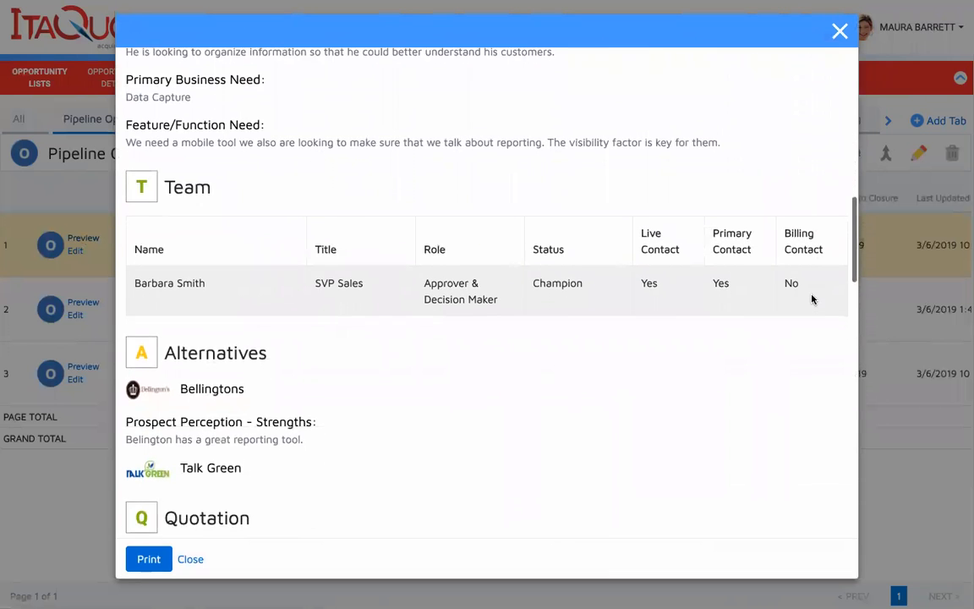
scroll(812, 299, "down", 5)
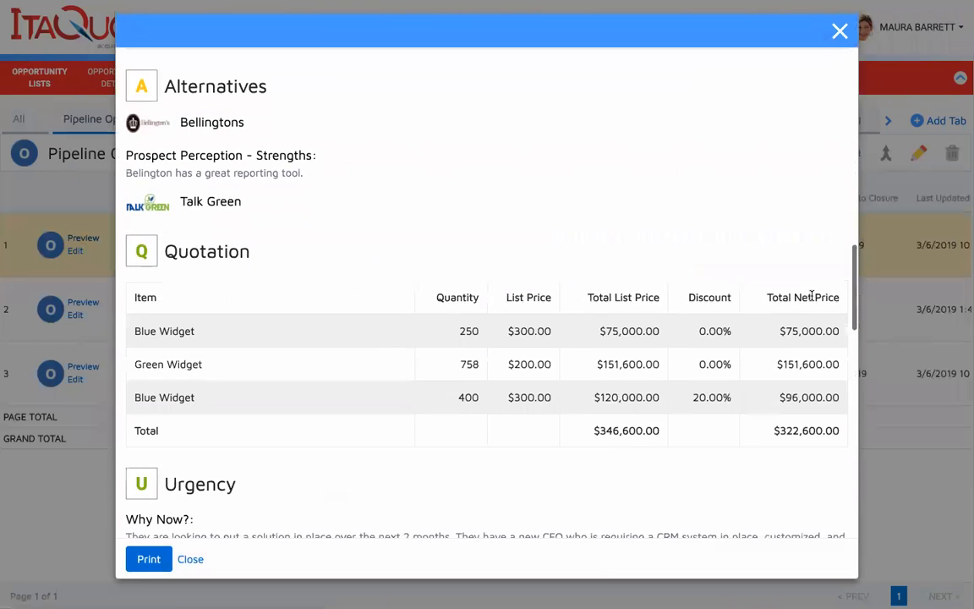
scroll(812, 297, "down", 4)
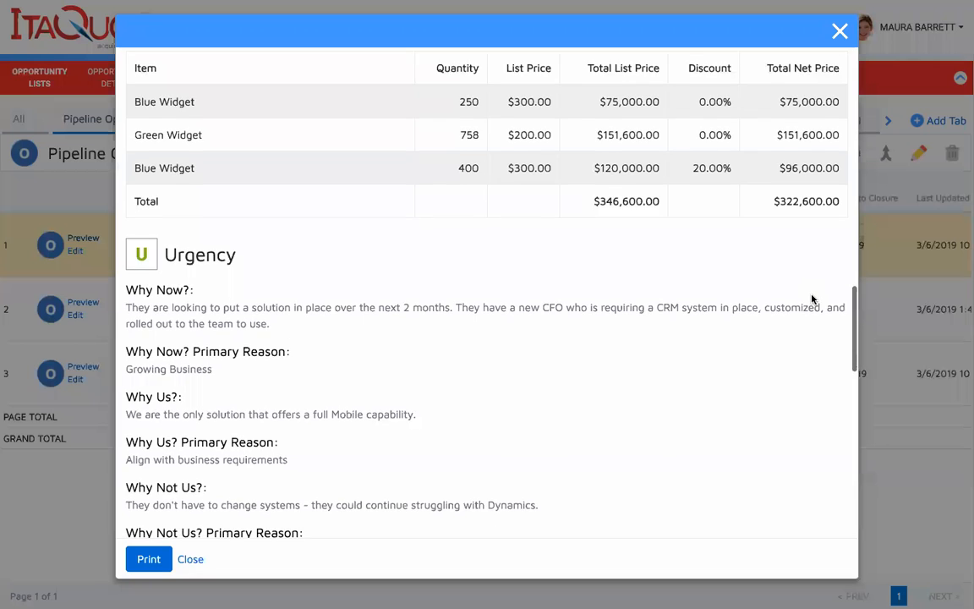
scroll(812, 300, "down", 2)
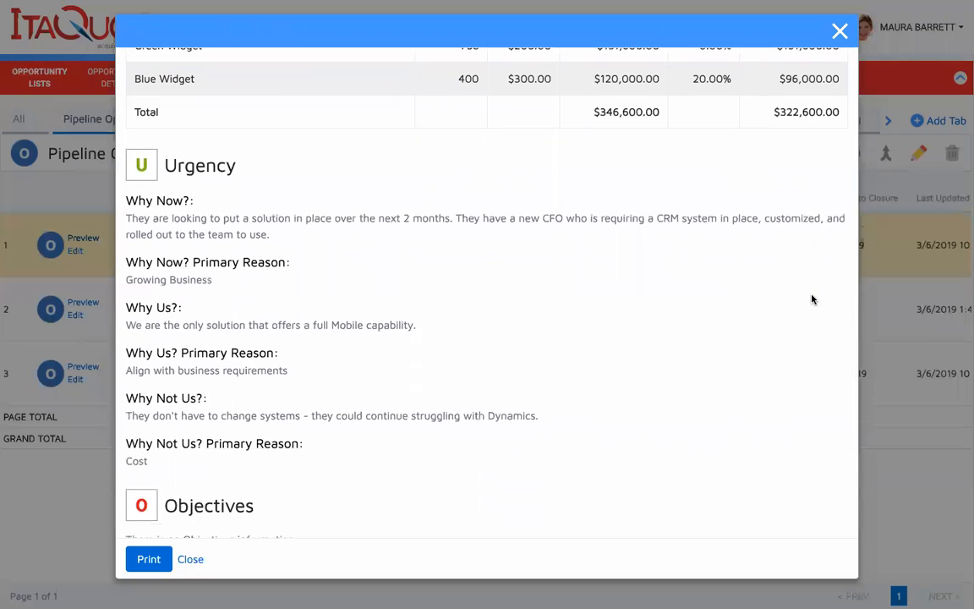
scroll(812, 298, "down", 1)
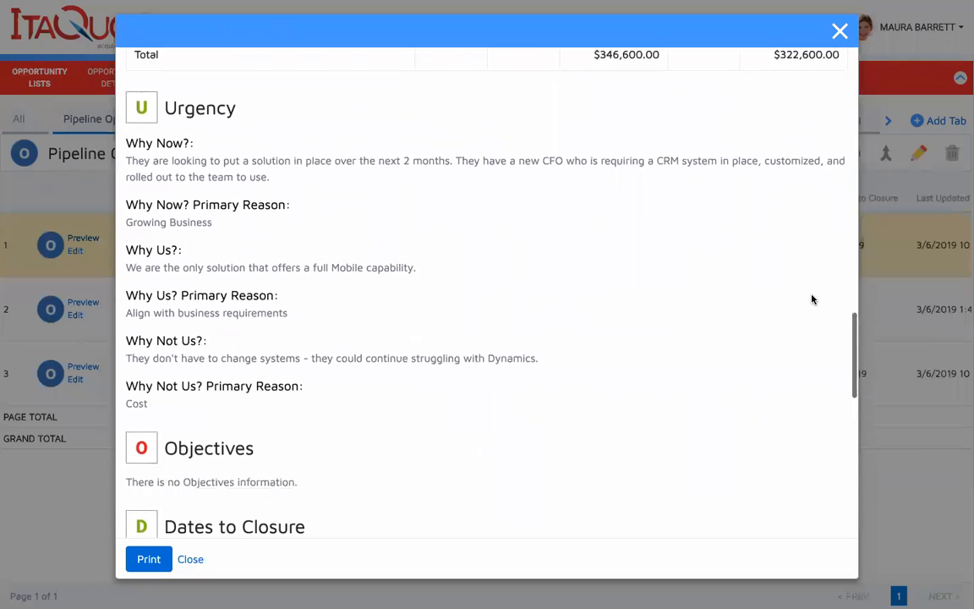
left_click(190, 560)
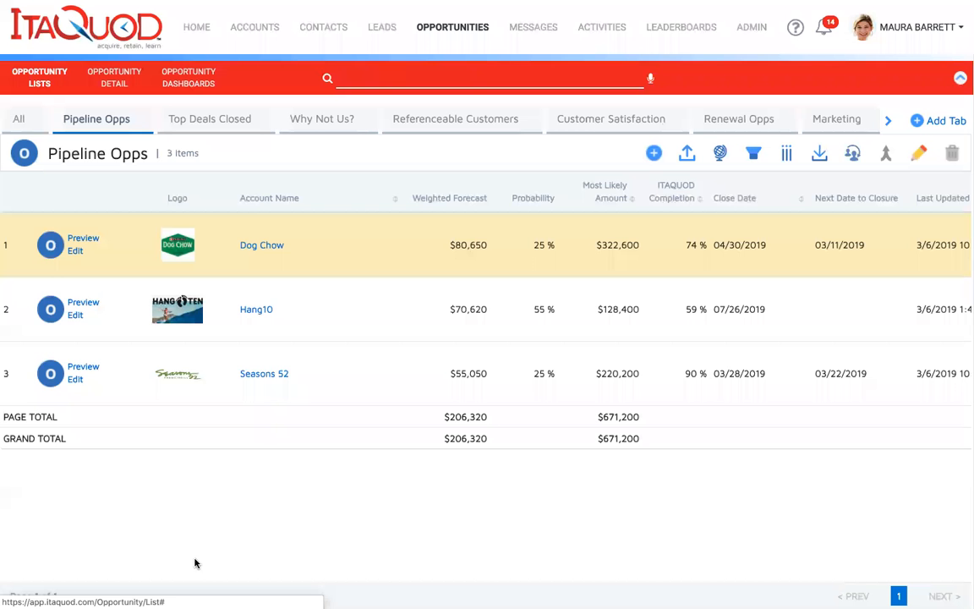
Step: Open the Hang10 opportunity for editing and review its Urgency section down to the Why Not Us? answer
left_click(75, 316)
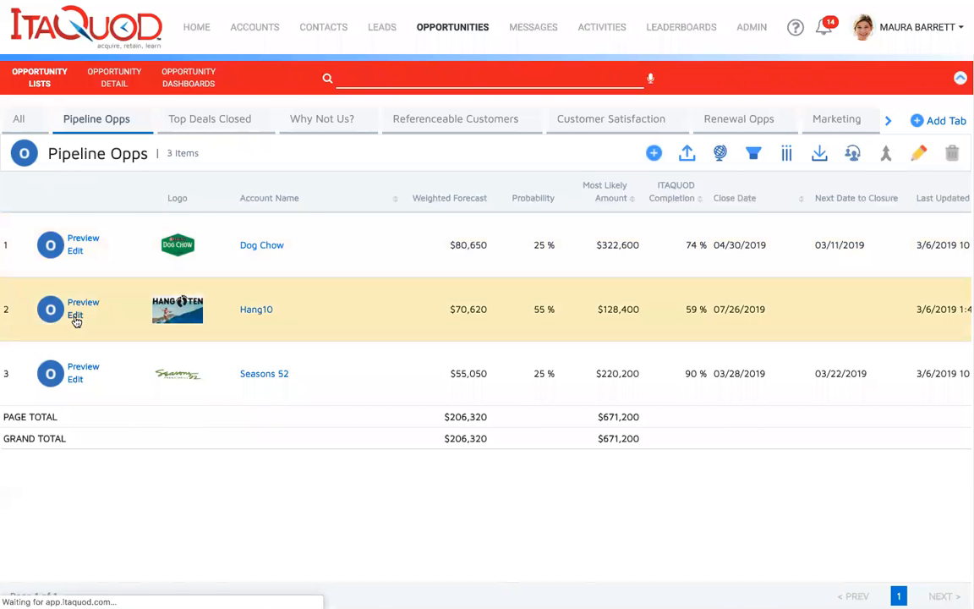
left_click(393, 123)
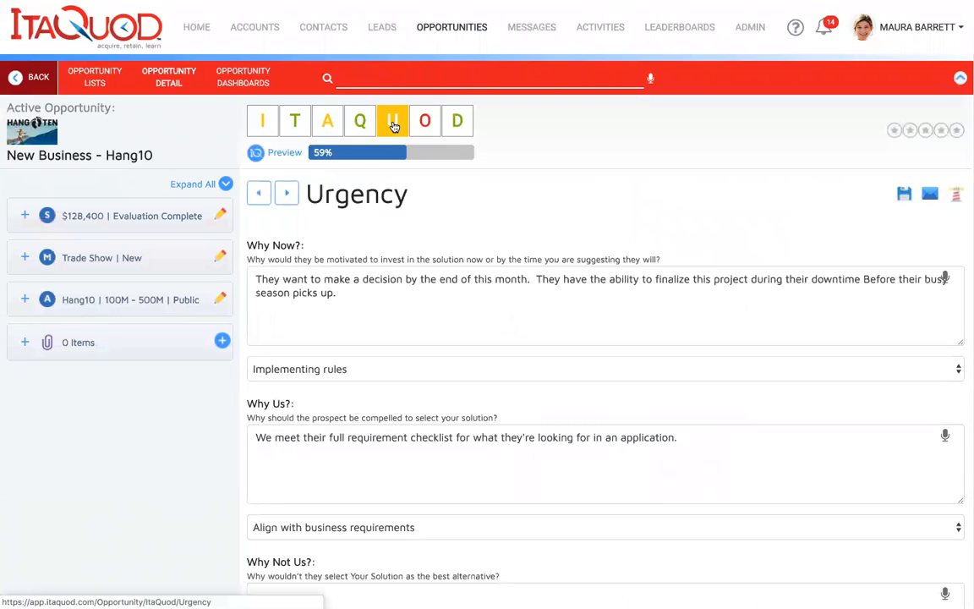
scroll(399, 313, "down", 3)
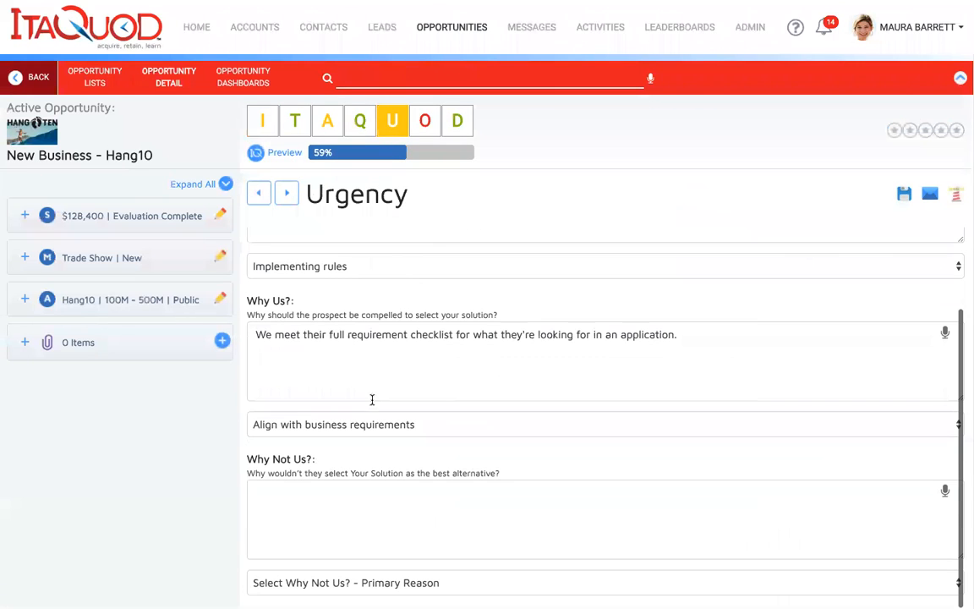
left_click_drag(320, 462, 255, 462)
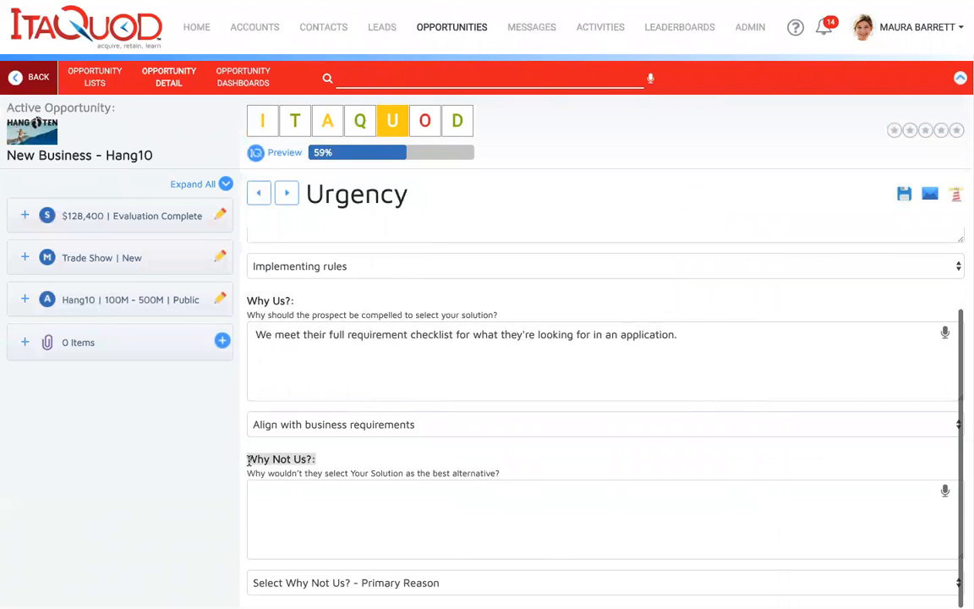
left_click(405, 463)
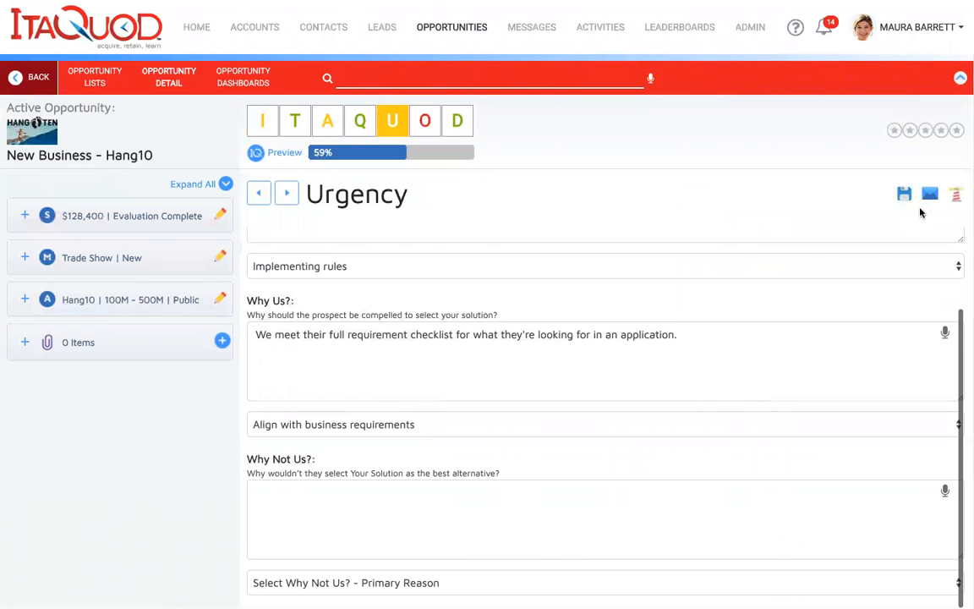
Step: Dictate an Opportunity Feedback message to the preset recipient, thanking them for the notes and asking whether they asked or understood why not us
left_click(930, 195)
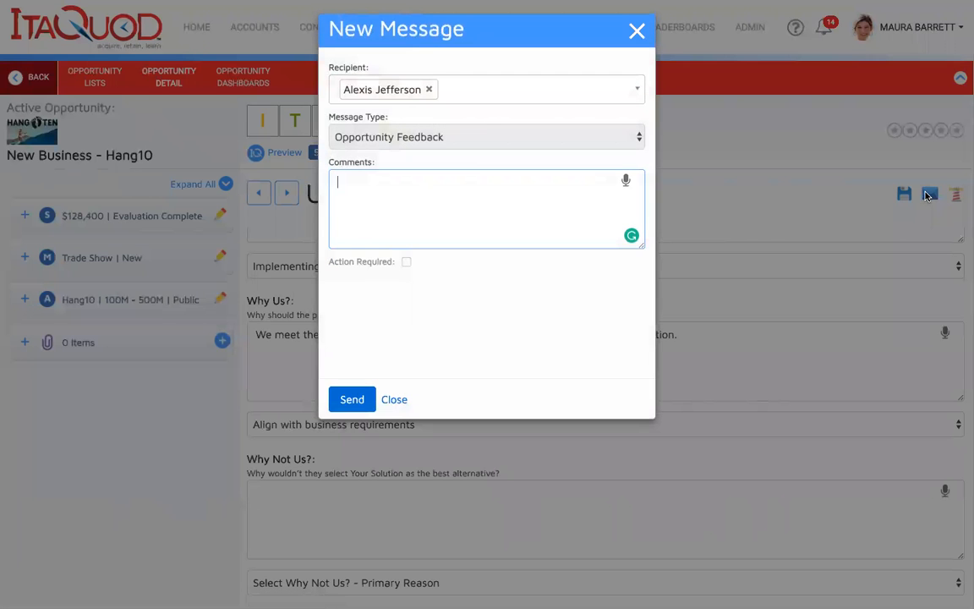
left_click(627, 182)
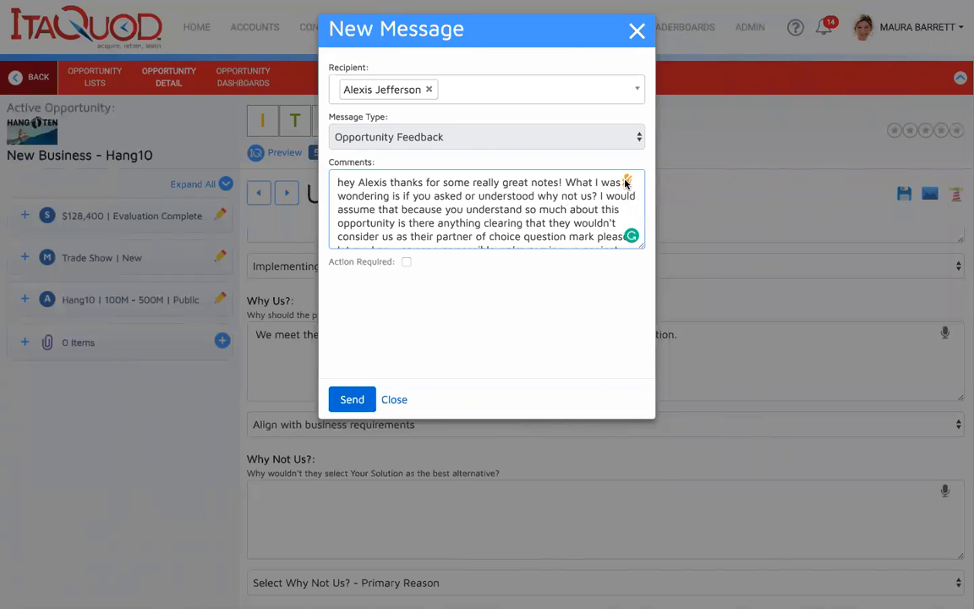
left_click(626, 183)
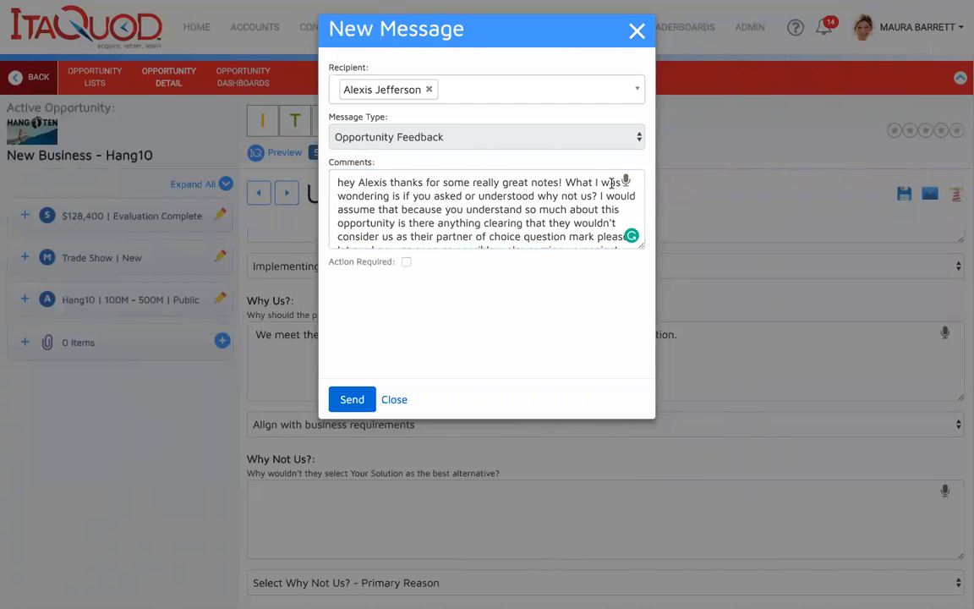
Step: Mark the Opportunity Feedback message as Action Required and send it
left_click(406, 262)
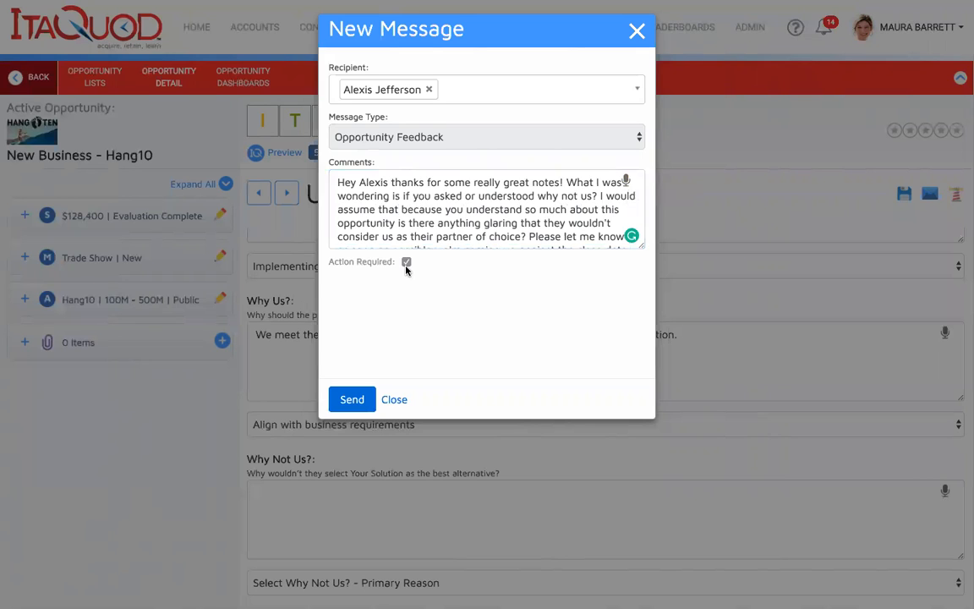
left_click(351, 398)
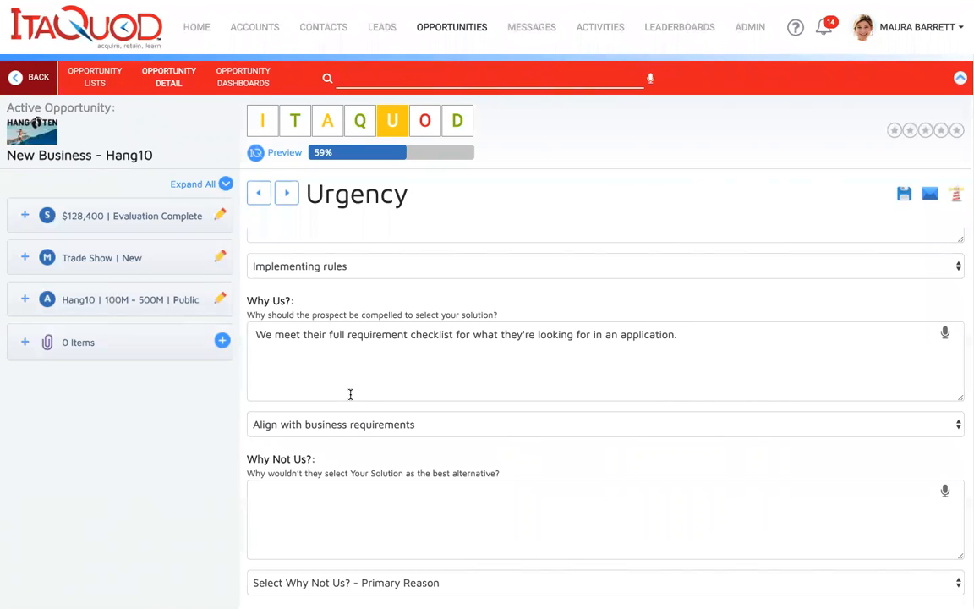
Step: Find the new feedback among the sent messages, follow its link to the Hang10 Urgency section, and show the comments beside the answers
left_click(535, 33)
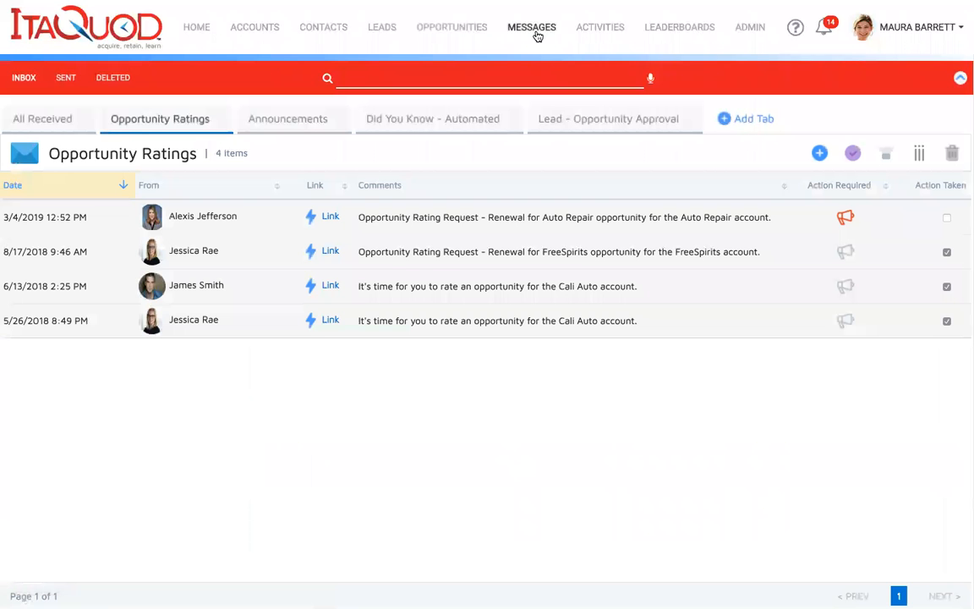
left_click(61, 79)
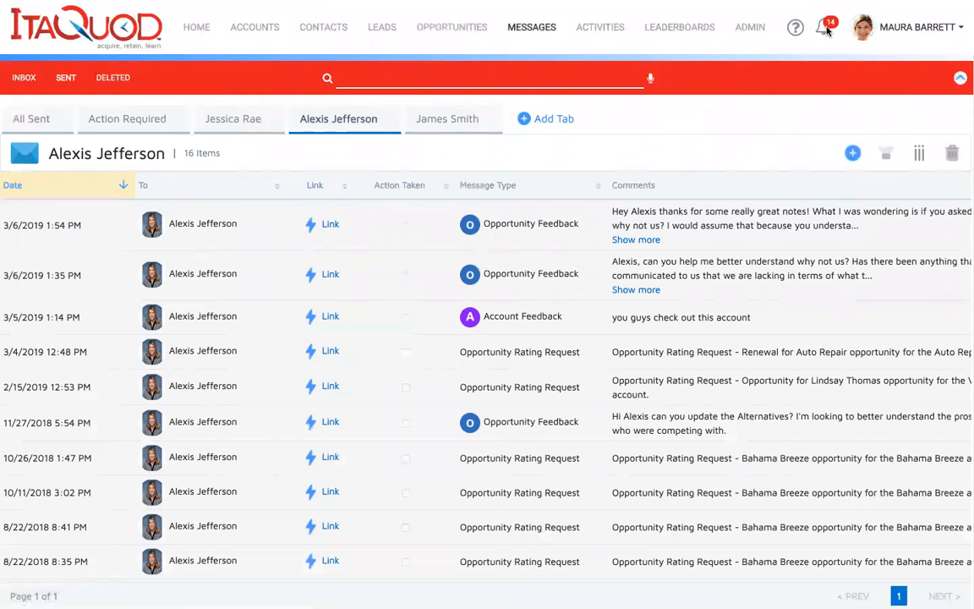
left_click(331, 225)
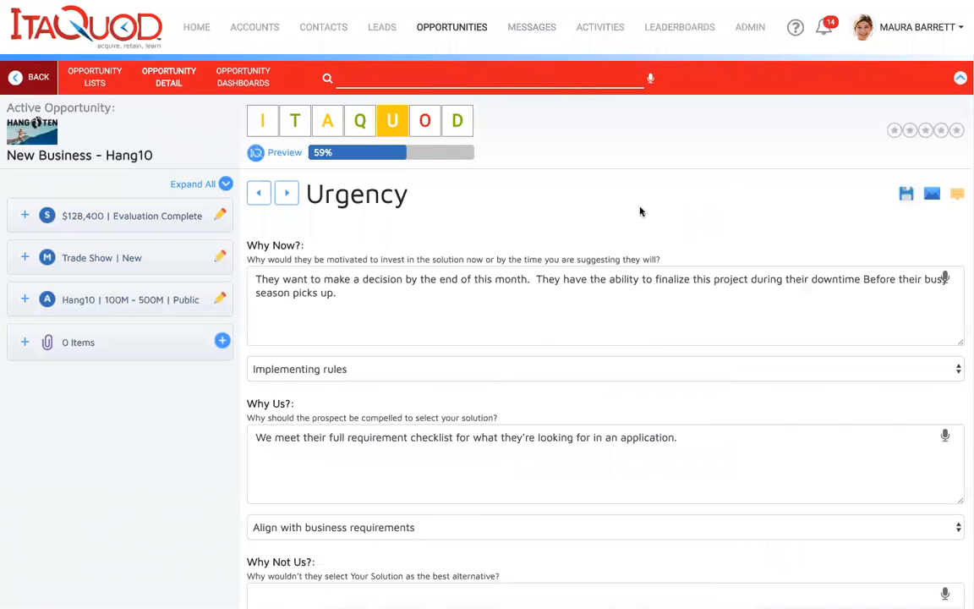
left_click(957, 196)
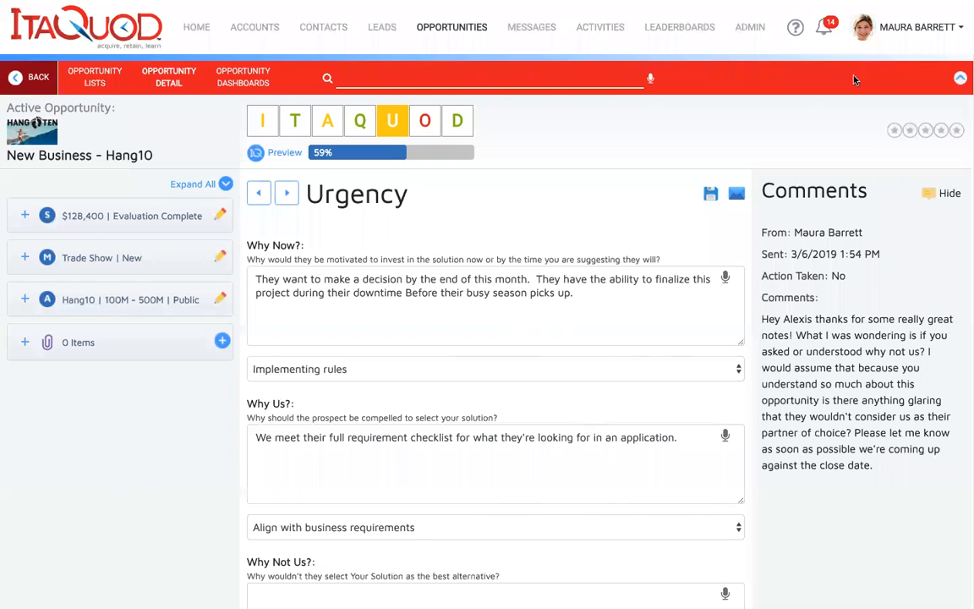
Step: Check the sent messages, return to the received Opportunity Ratings, and open the opportunity linked to the Auto Repair renewal rating request
left_click(530, 29)
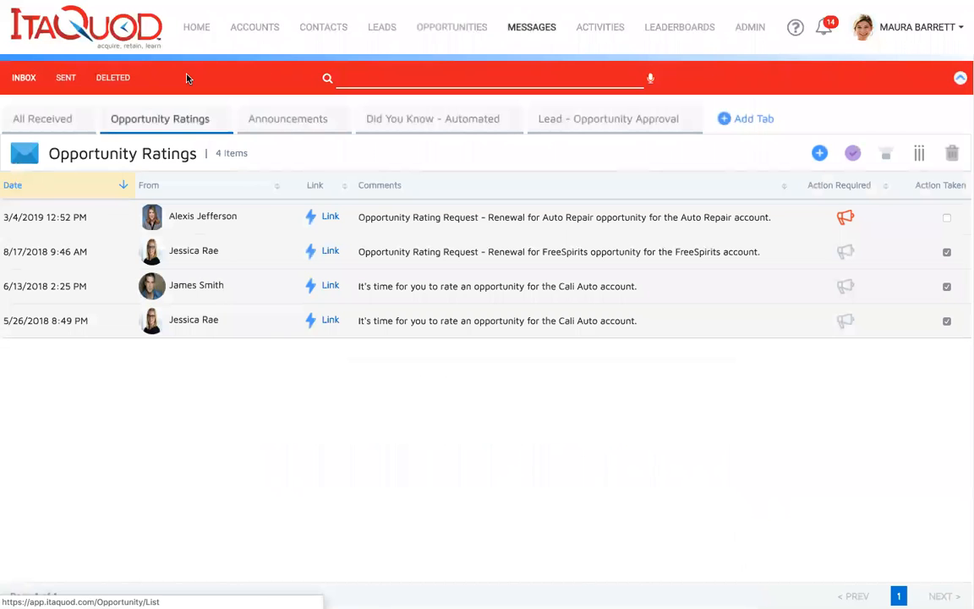
left_click(66, 78)
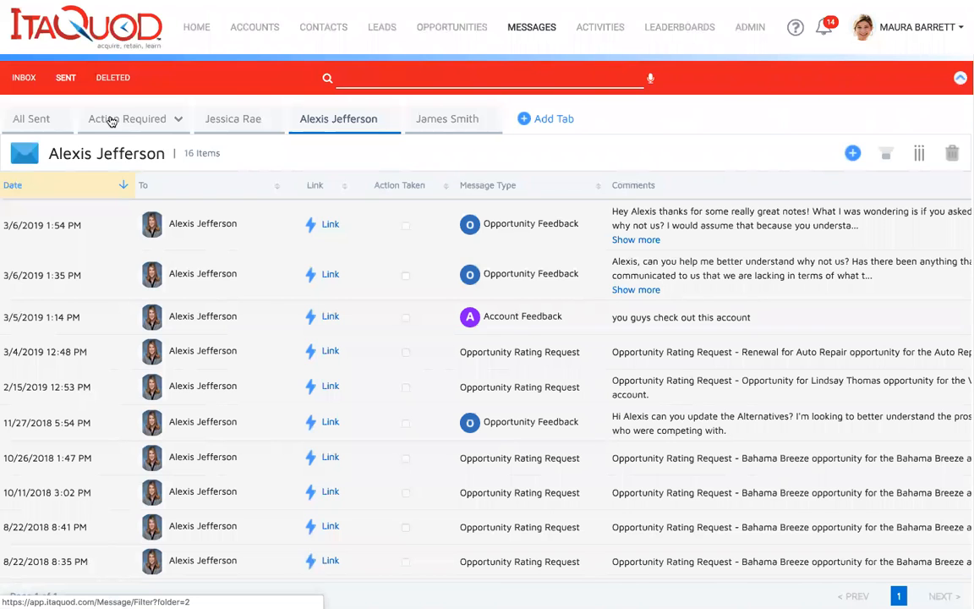
left_click(26, 80)
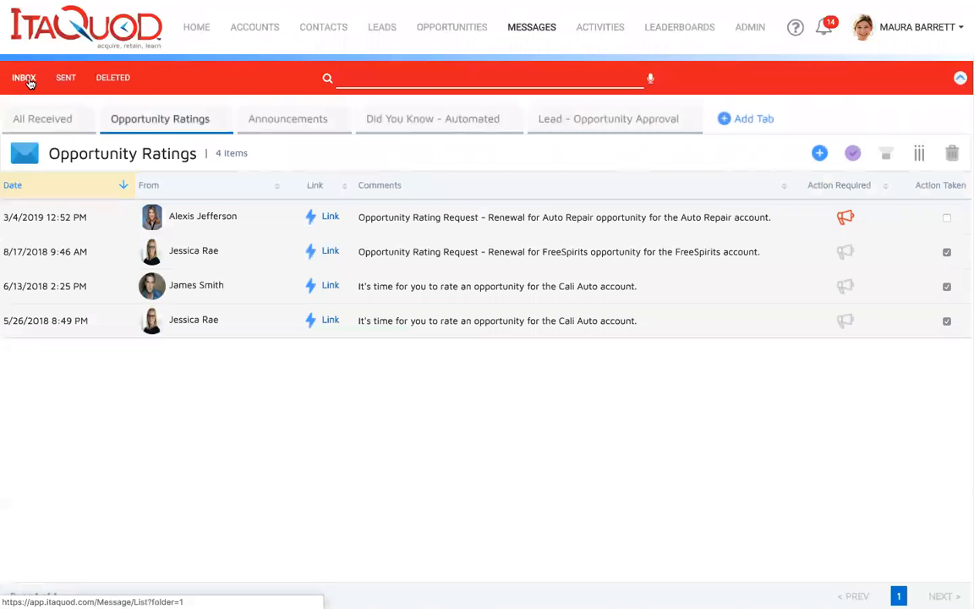
left_click(329, 217)
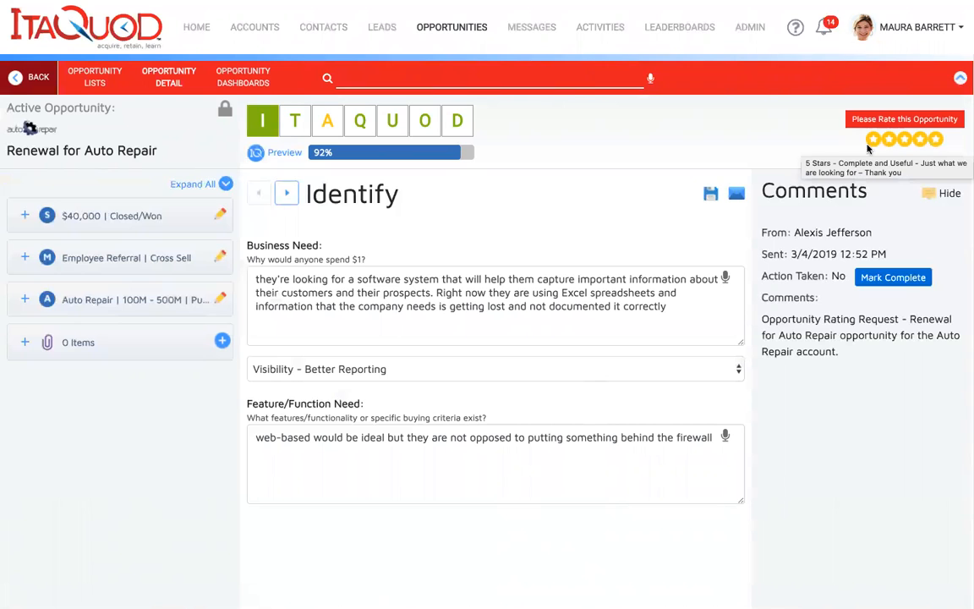
Step: Preview the Auto Repair renewal's opportunity report, read it from Sales Information through Objectives, and close it
left_click(286, 153)
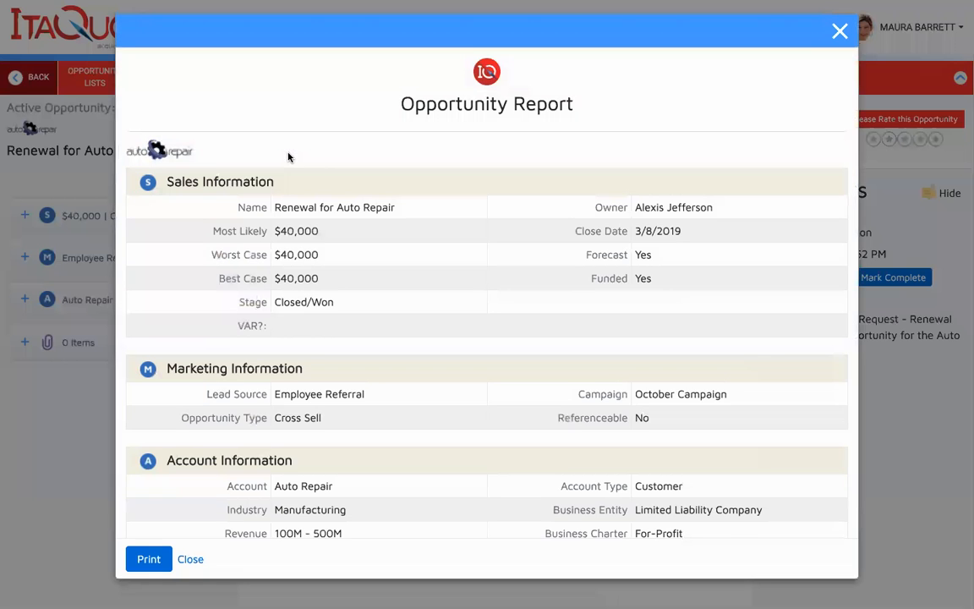
scroll(759, 354, "down", 5)
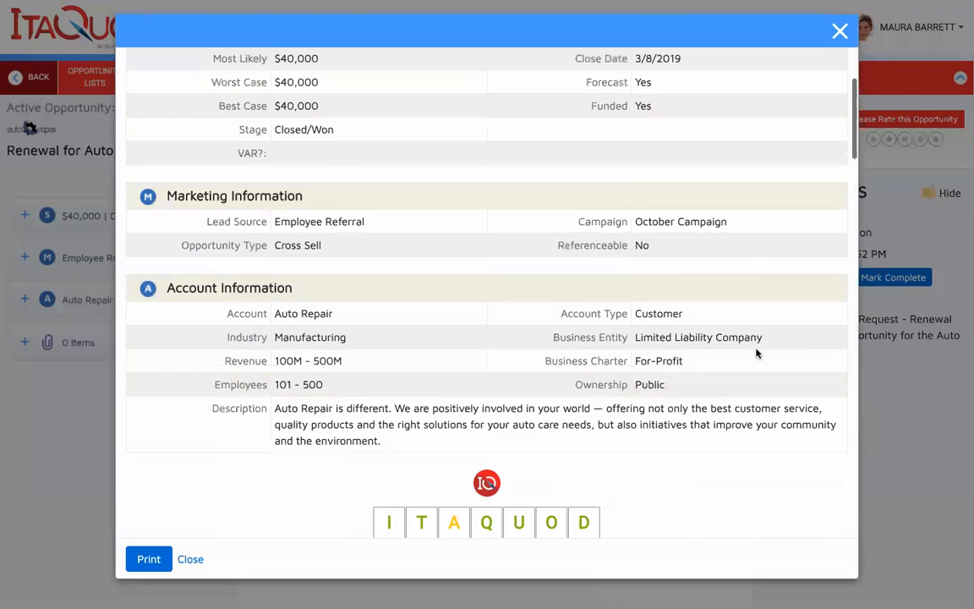
scroll(746, 352, "down", 1)
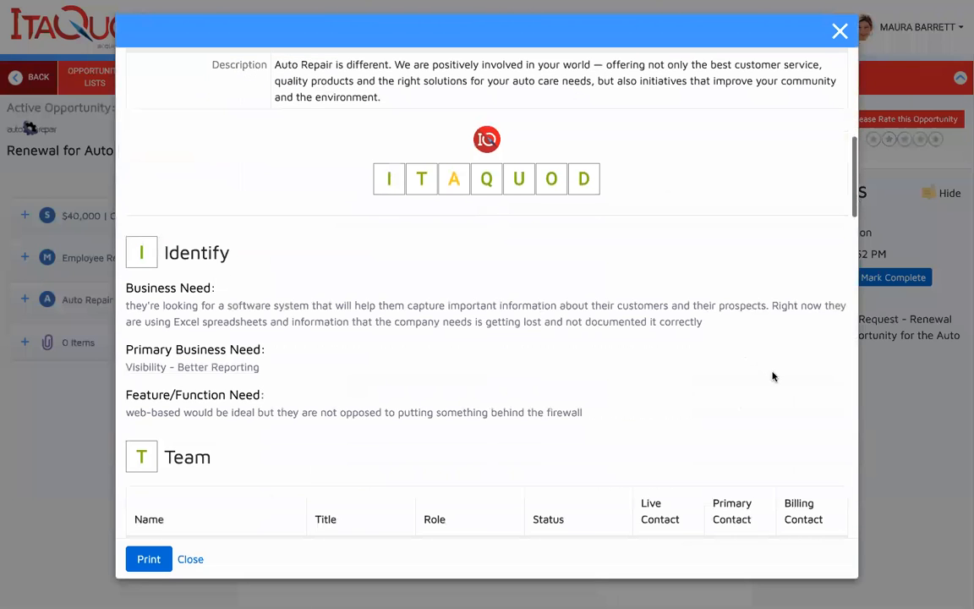
scroll(773, 377, "down", 2)
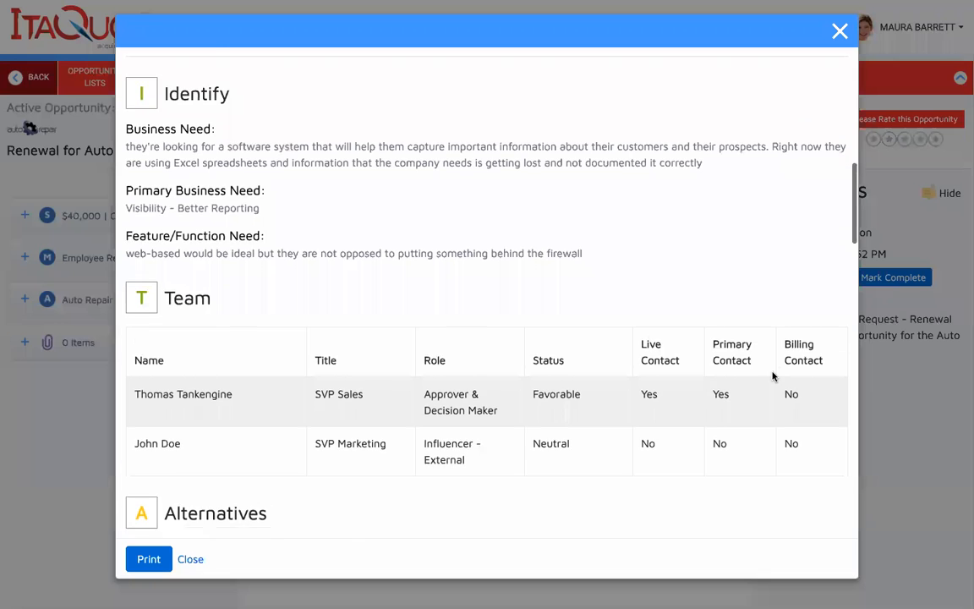
scroll(773, 377, "down", 3)
scroll(772, 377, "down", 4)
scroll(772, 376, "down", 3)
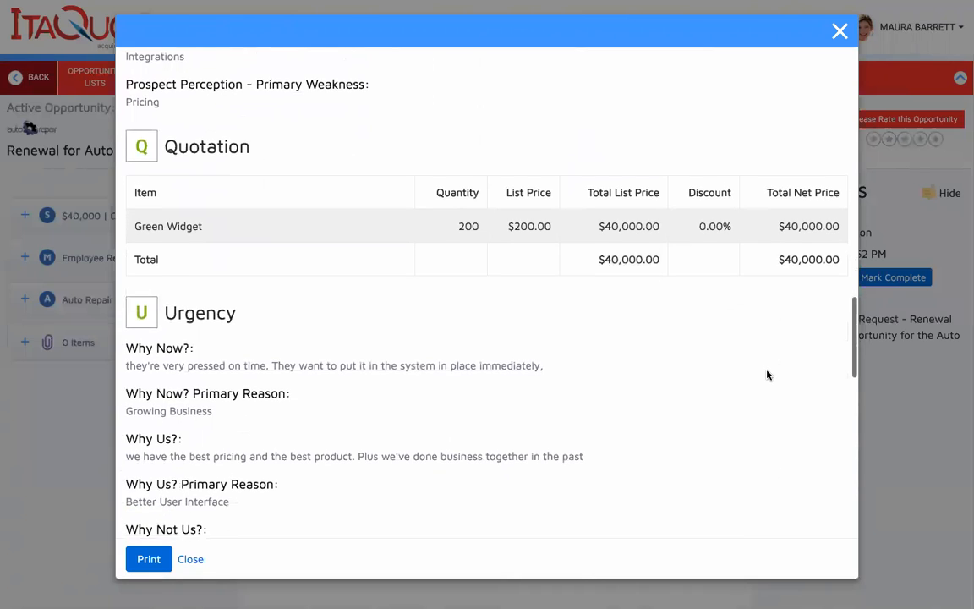
scroll(768, 375, "down", 2)
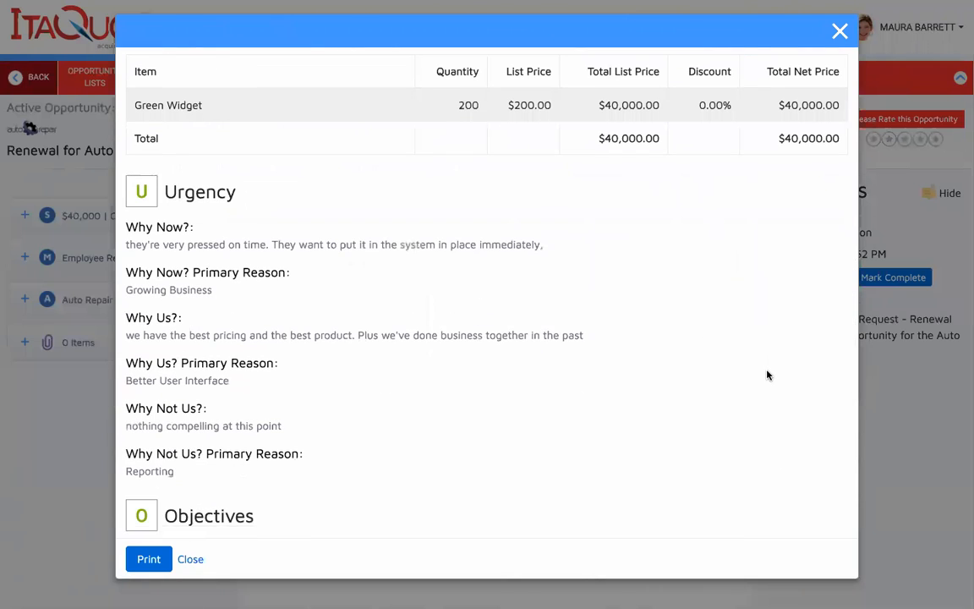
scroll(768, 375, "down", 2)
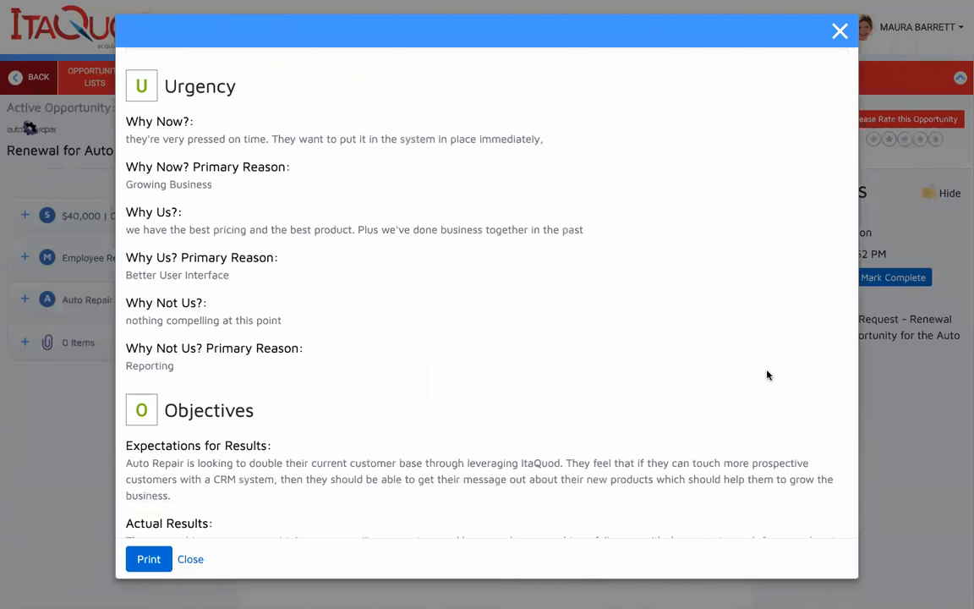
left_click(839, 31)
Step: Start a three-star rating of the Auto Repair renewal, view its What I Especially Valued and What I Wish I Saw fields, and close it unsent
left_click(904, 139)
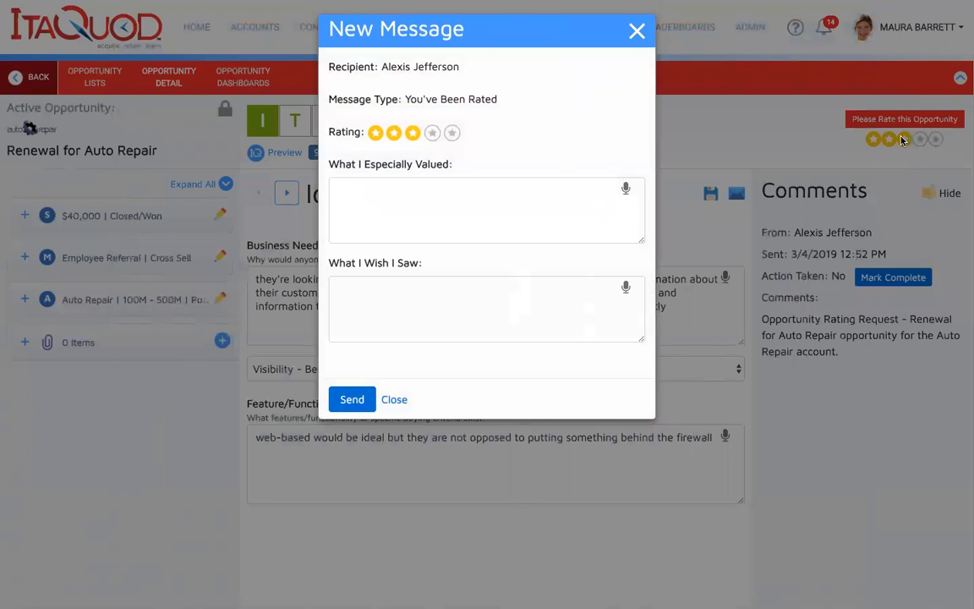
left_click(430, 201)
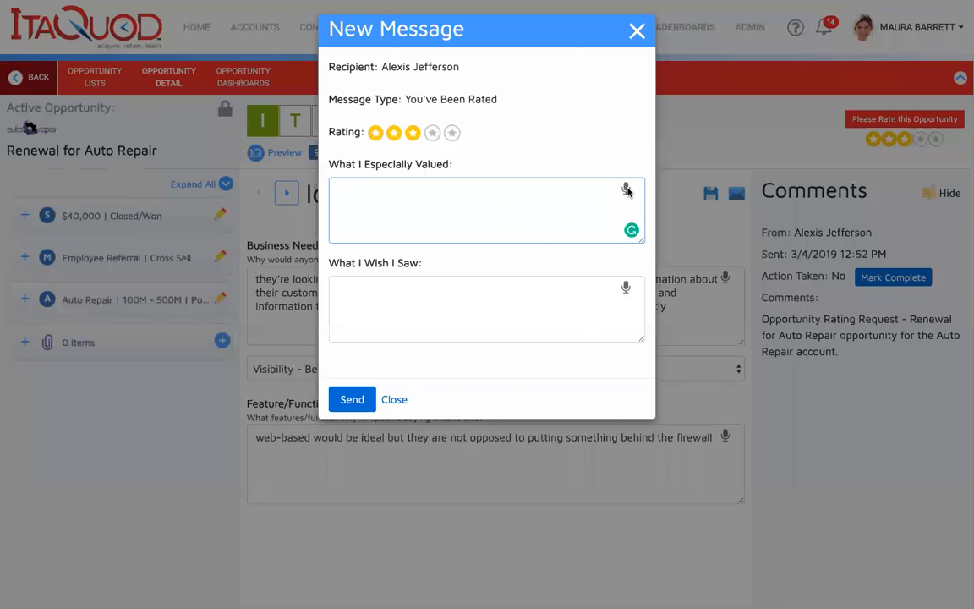
left_click(421, 291)
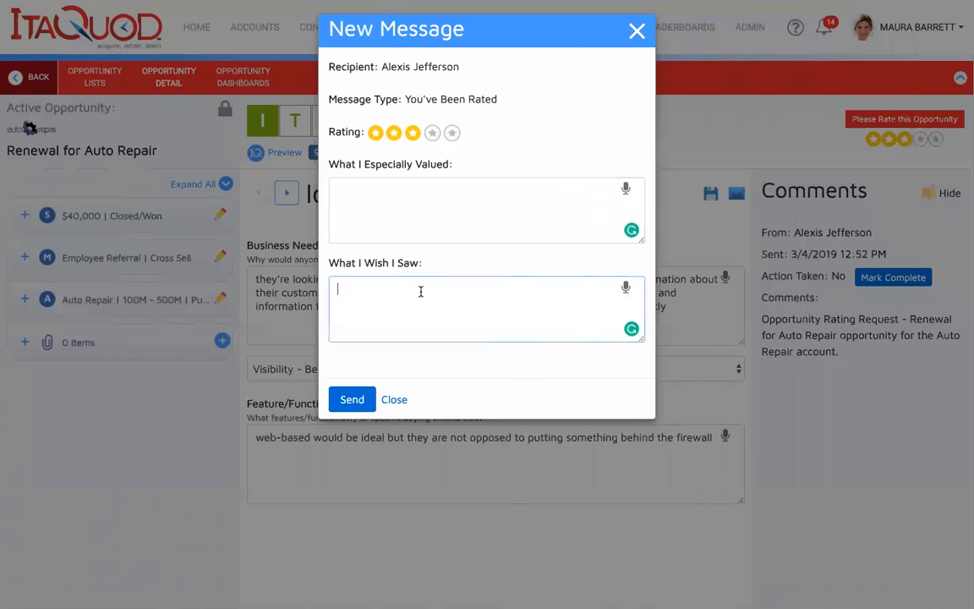
left_click(388, 402)
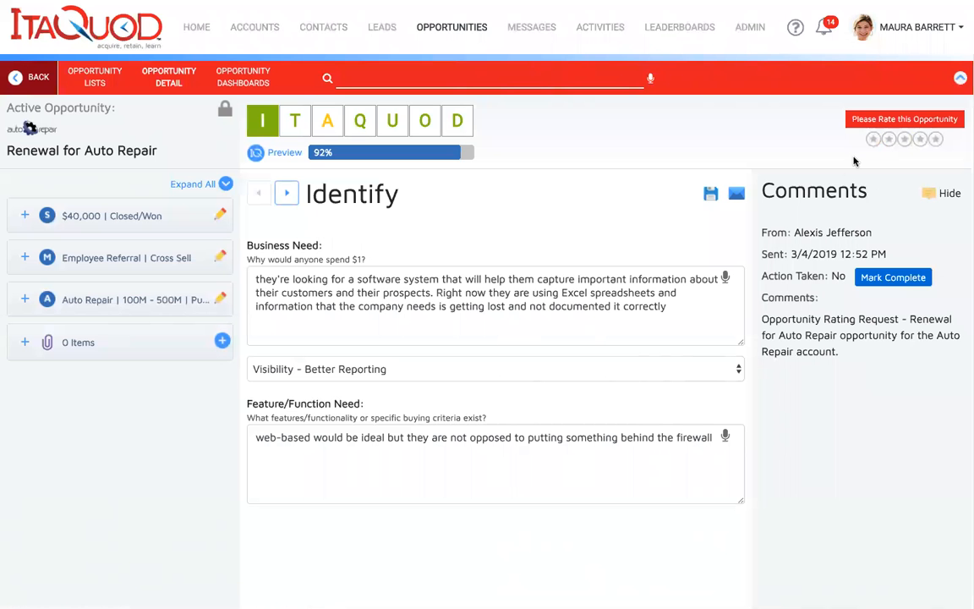
Step: View the current 2019 Sales Competition leaderboard, the historical Sales Ramp Up Competition, and the historical Sales Competition following it
left_click(692, 32)
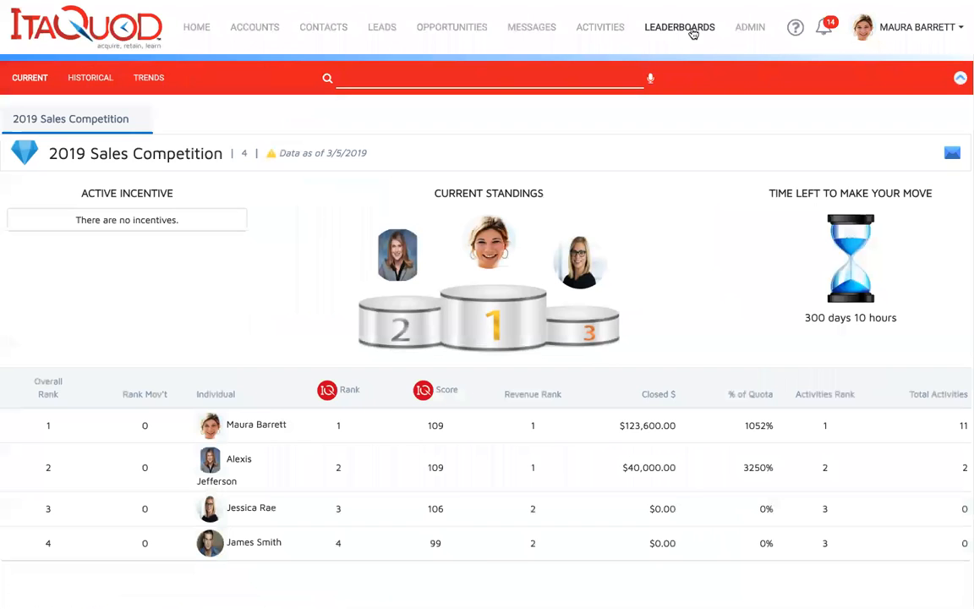
left_click(78, 77)
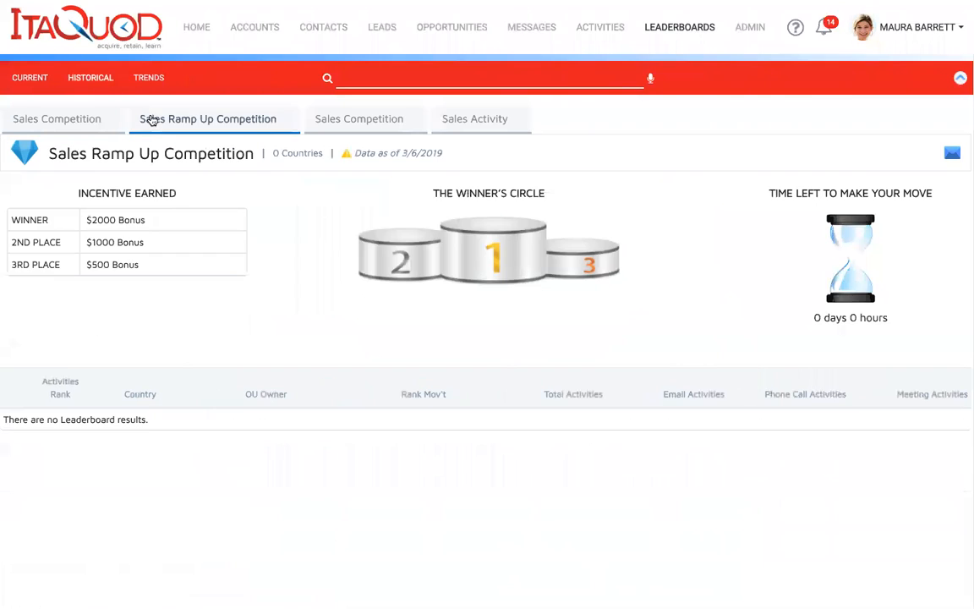
left_click(341, 120)
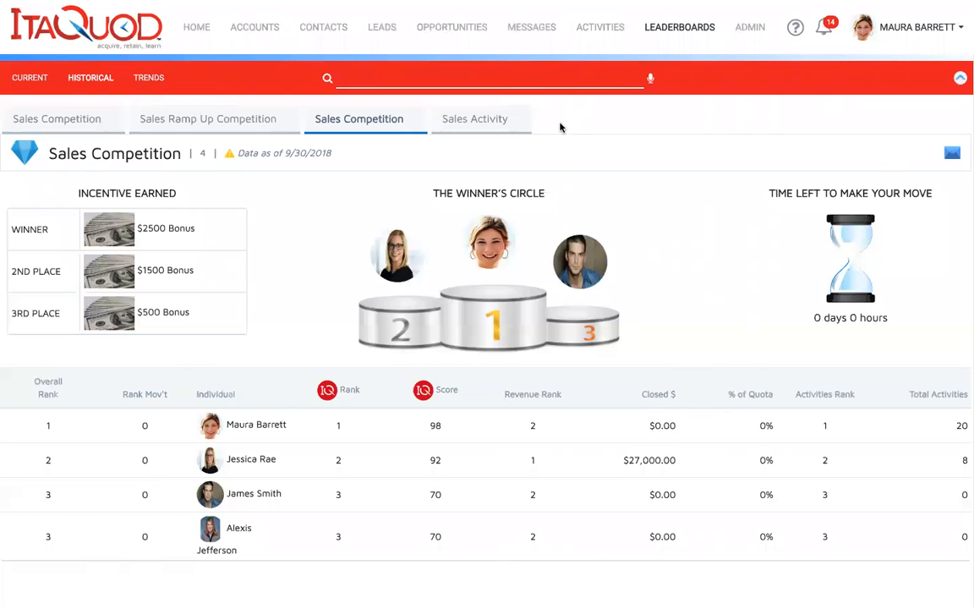
Step: Open the Sales dashboard from the home area and expand the list of dashboards
left_click(197, 29)
left_click(133, 81)
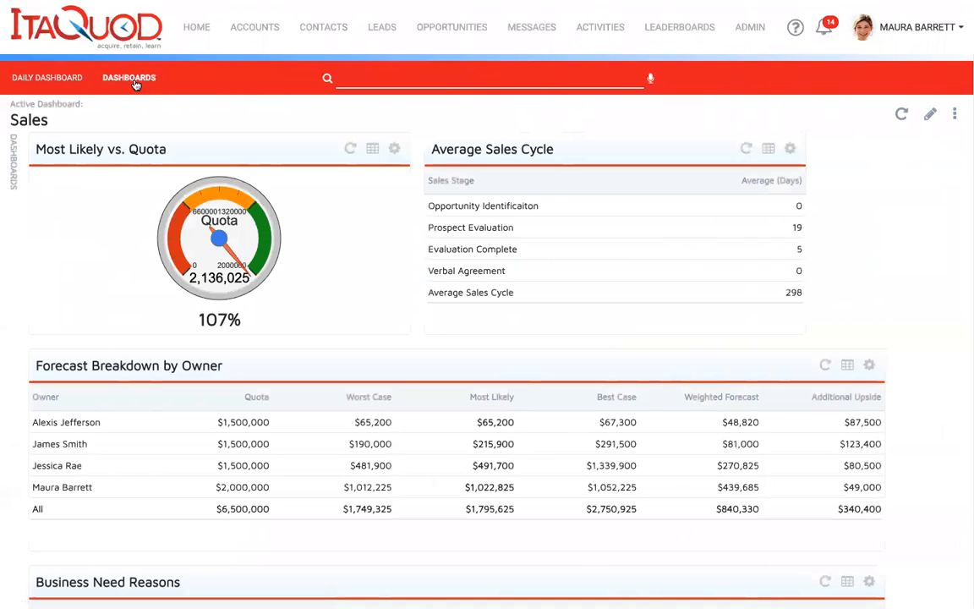
left_click(15, 152)
Step: Put the Sales dashboard into edit mode to view the widget gallery, and exit without saving changes
left_click(931, 114)
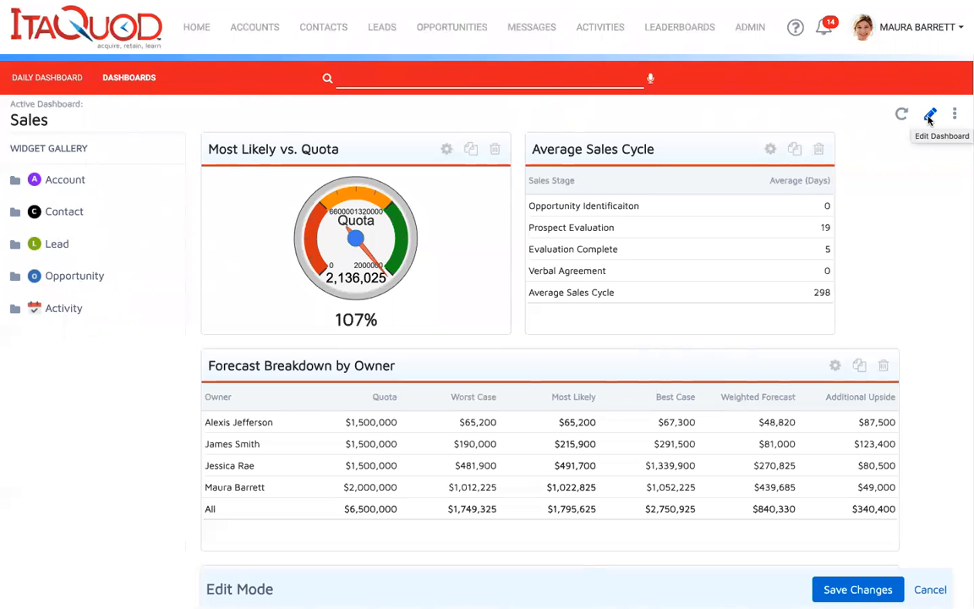
left_click(934, 588)
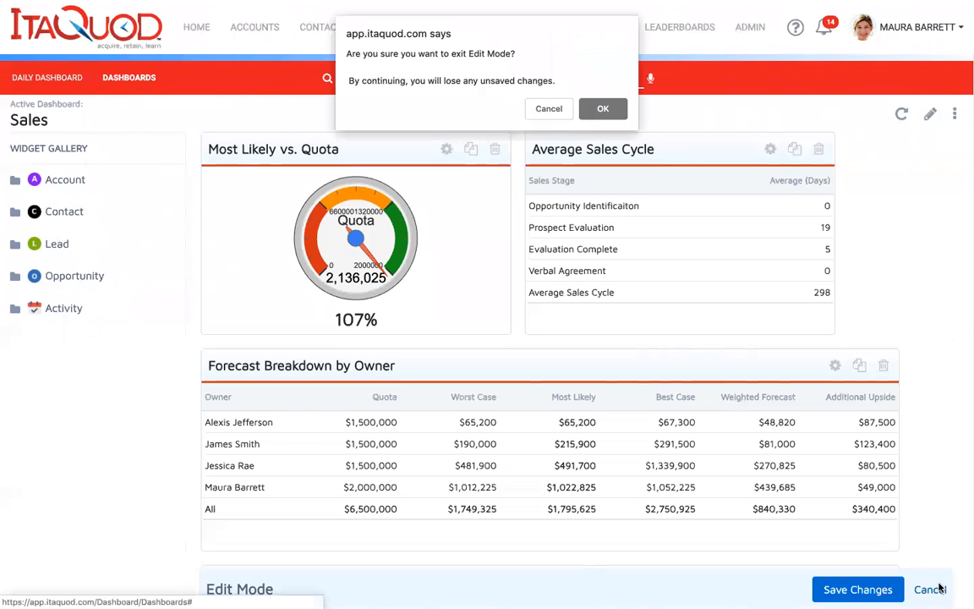
left_click(611, 109)
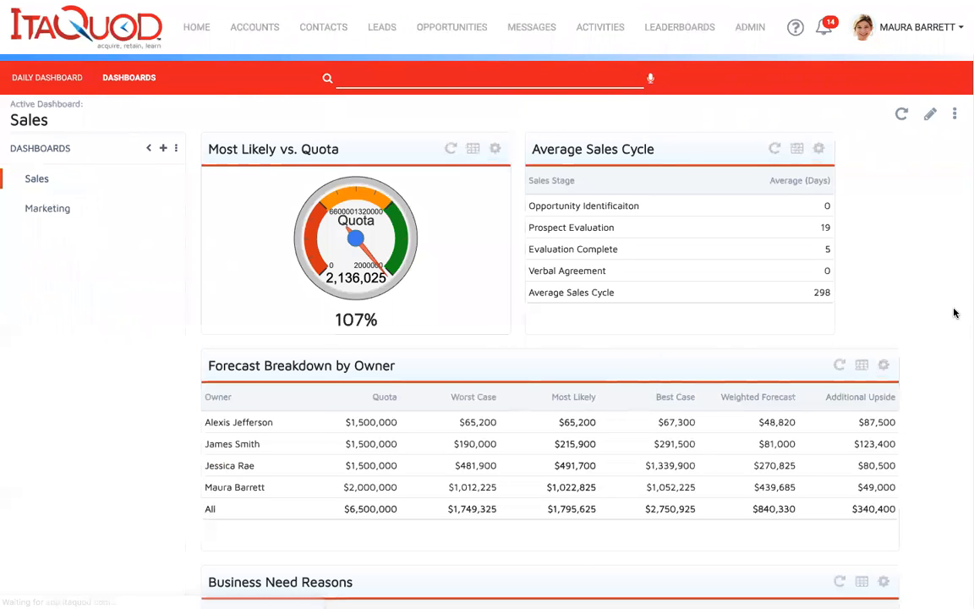
Step: Examine the Sales dashboard's widgets from Forecast Breakdown by Owner through the reasons lists and breakdown charts to the Activity Map
scroll(949, 280, "down", 2)
scroll(950, 314, "down", 1)
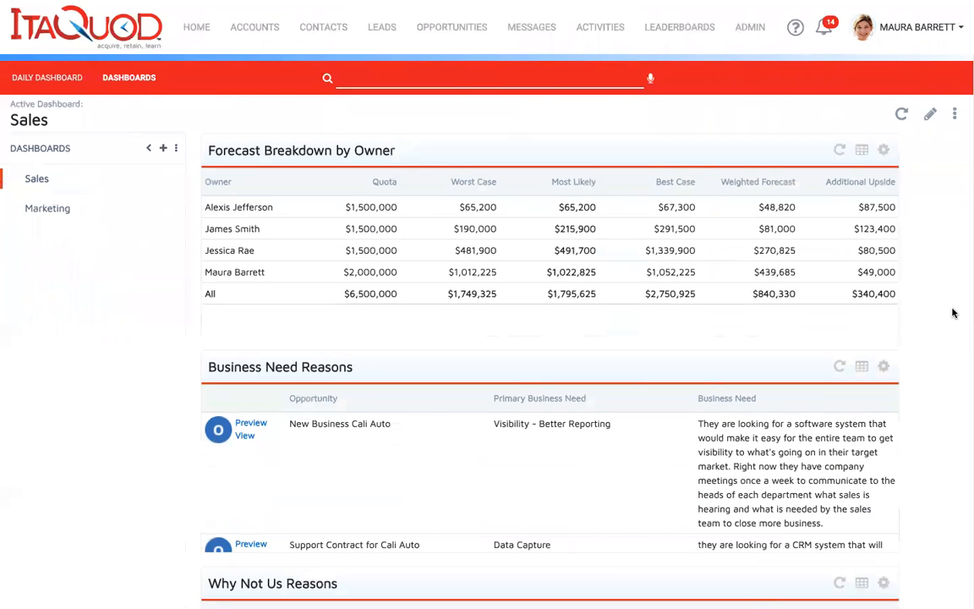
scroll(952, 313, "down", 3)
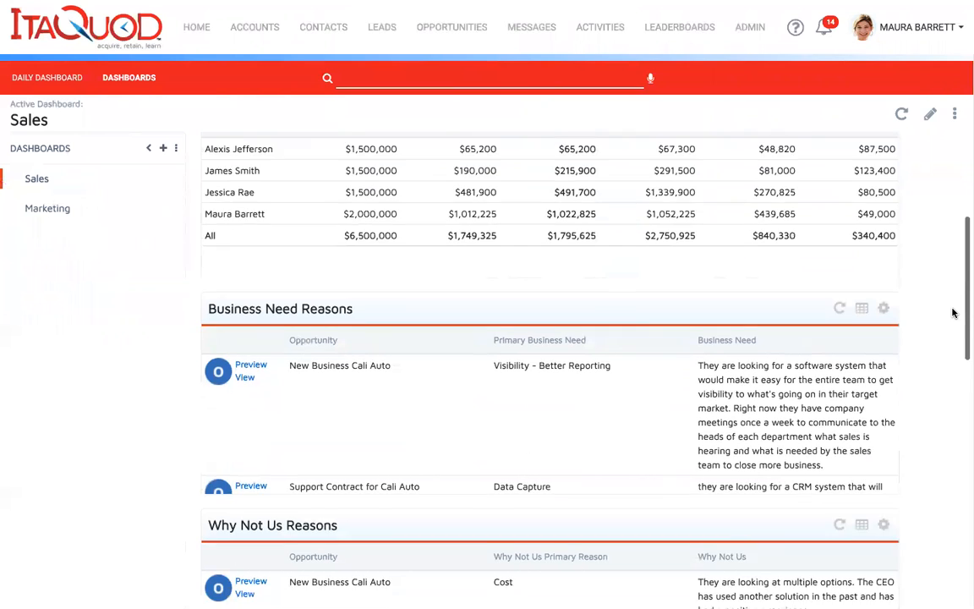
scroll(952, 313, "down", 2)
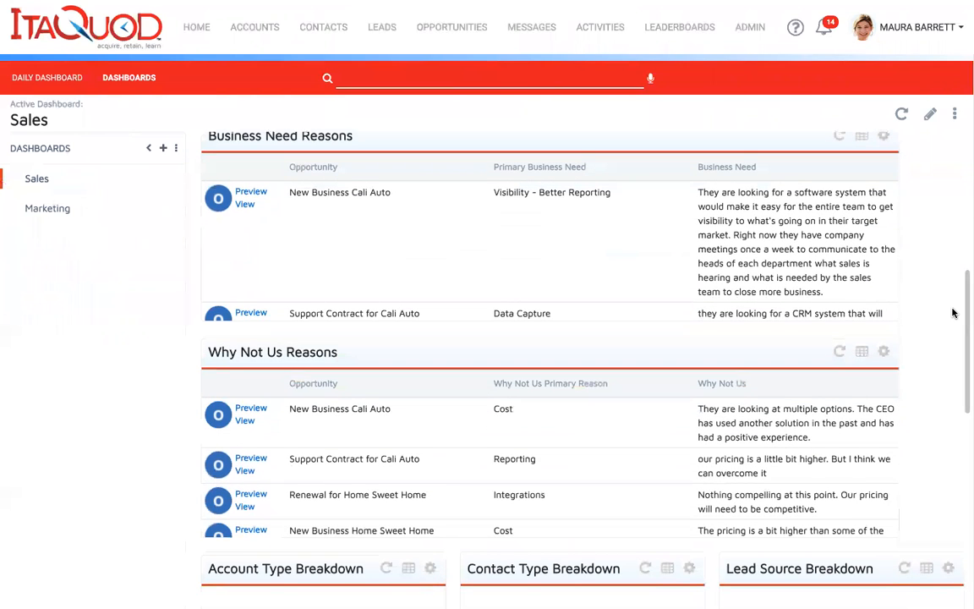
scroll(953, 313, "down", 1)
scroll(952, 313, "down", 5)
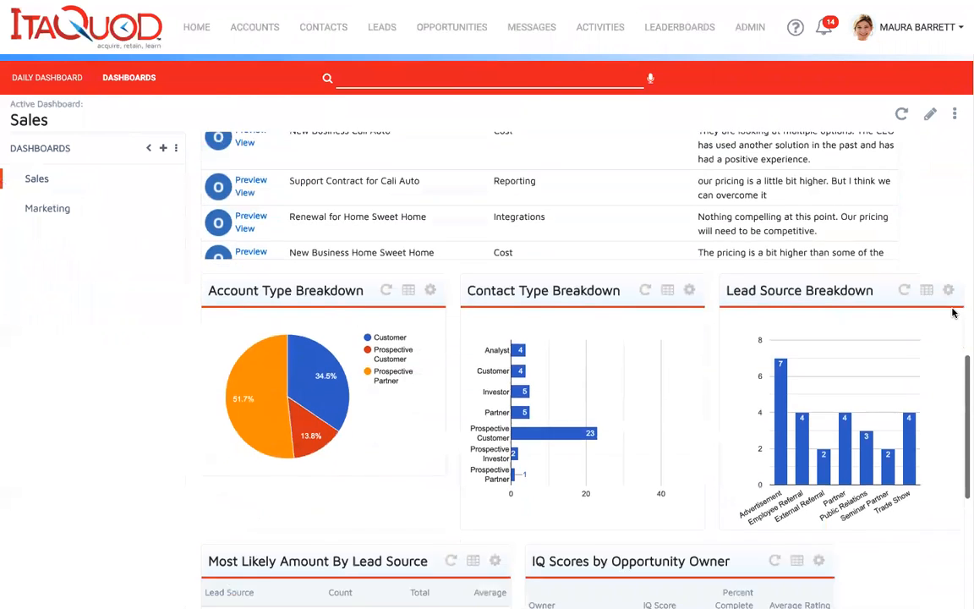
scroll(952, 313, "down", 1)
scroll(952, 313, "down", 1)
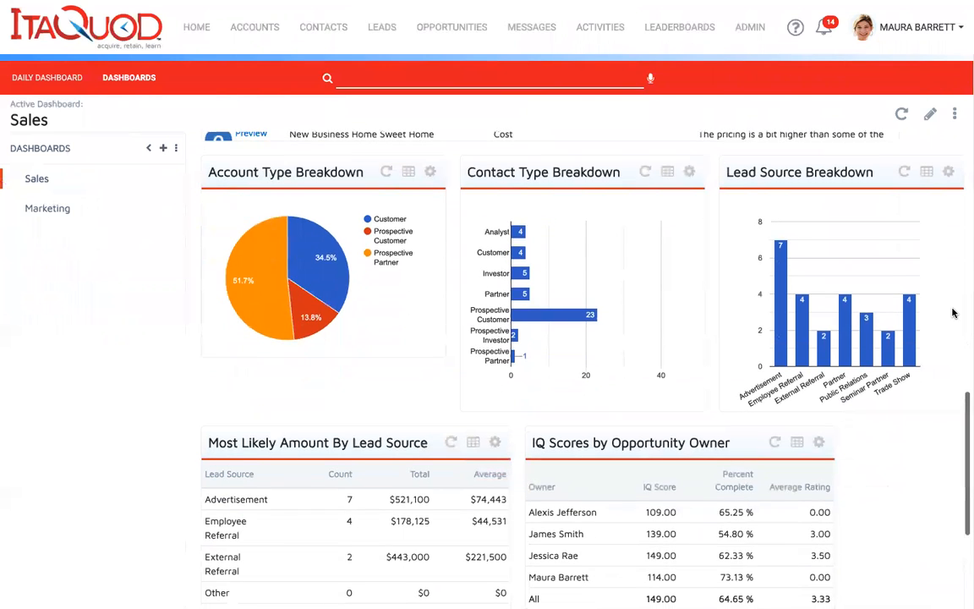
scroll(952, 313, "down", 4)
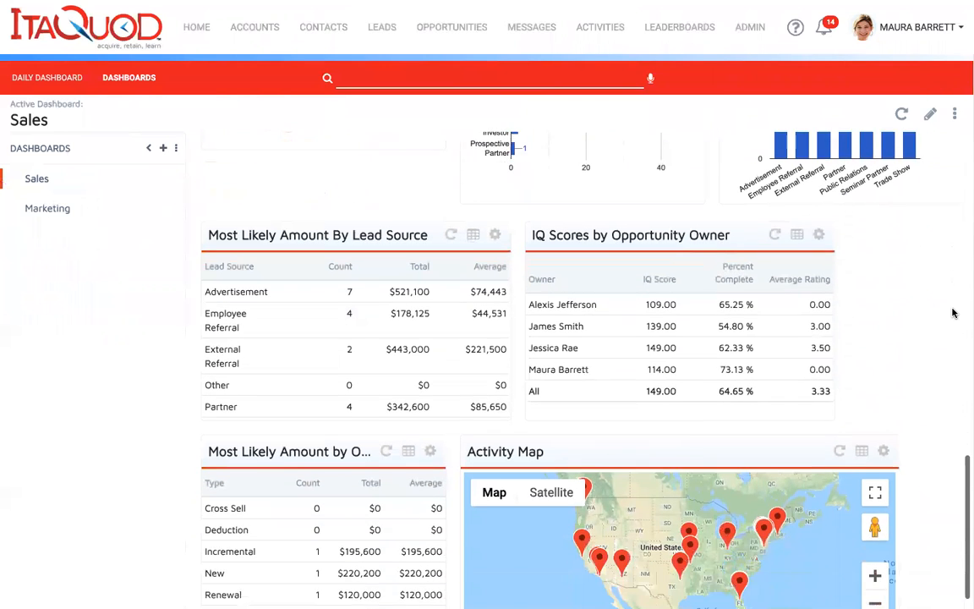
scroll(953, 313, "down", 1)
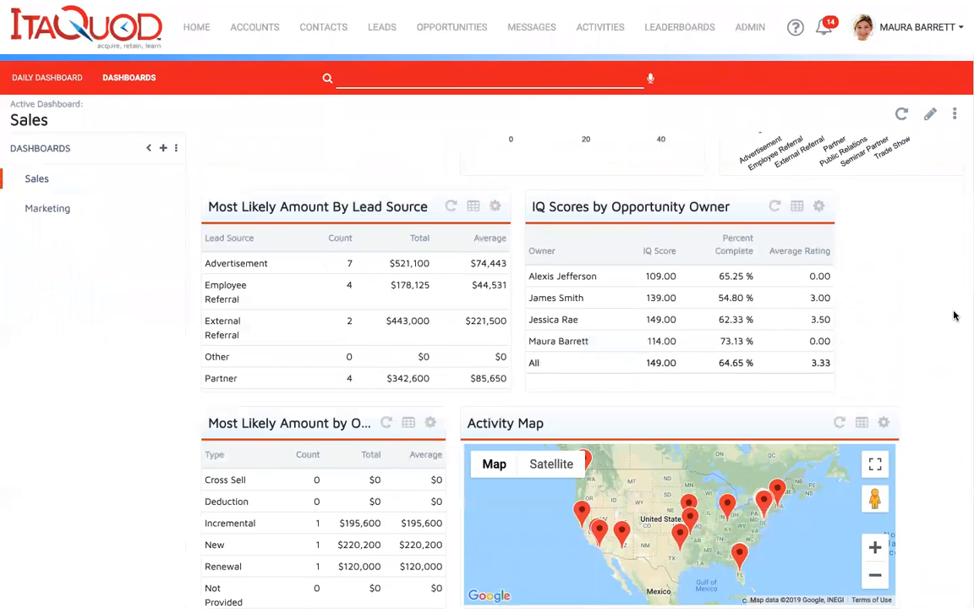